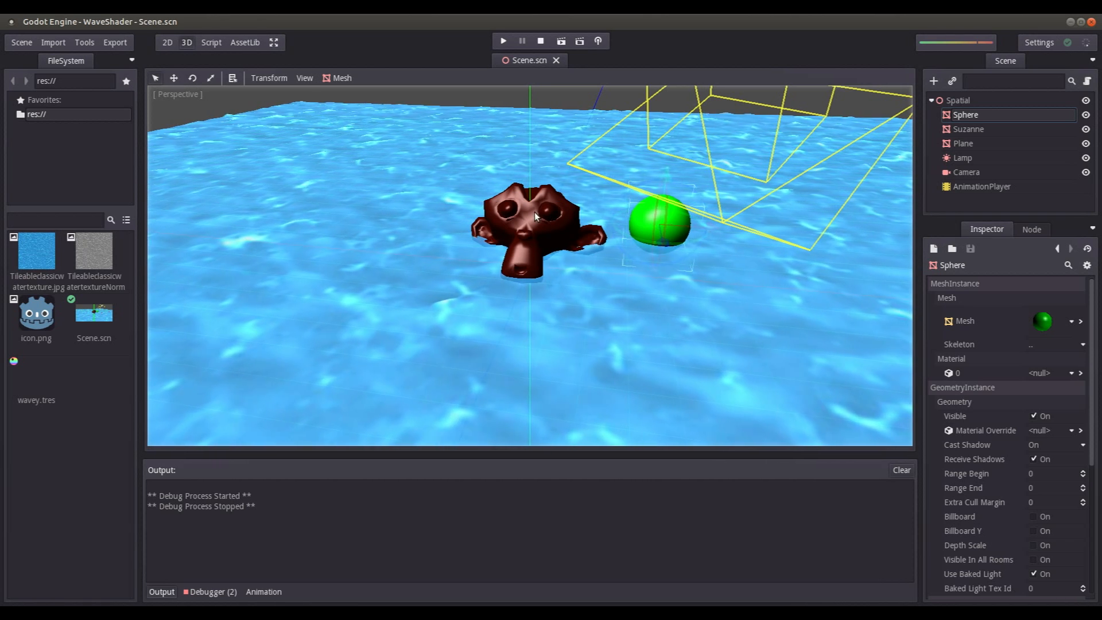
# Select the Plane in the scene and open its wavey.tres shader material for editing.
pyautogui.moveTo(591, 260)
pyautogui.mouseDown(button='middle')
pyautogui.moveTo(581, 253)
pyautogui.moveTo(593, 267)
pyautogui.mouseUp(button='middle')
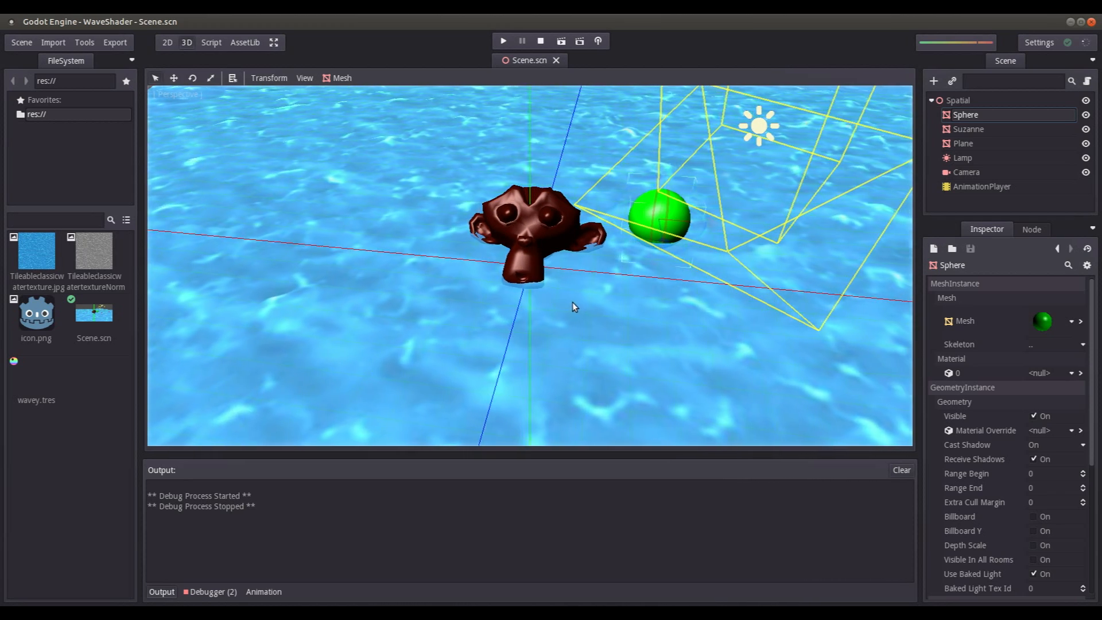
pyautogui.click(966, 145)
pyautogui.click(1081, 383)
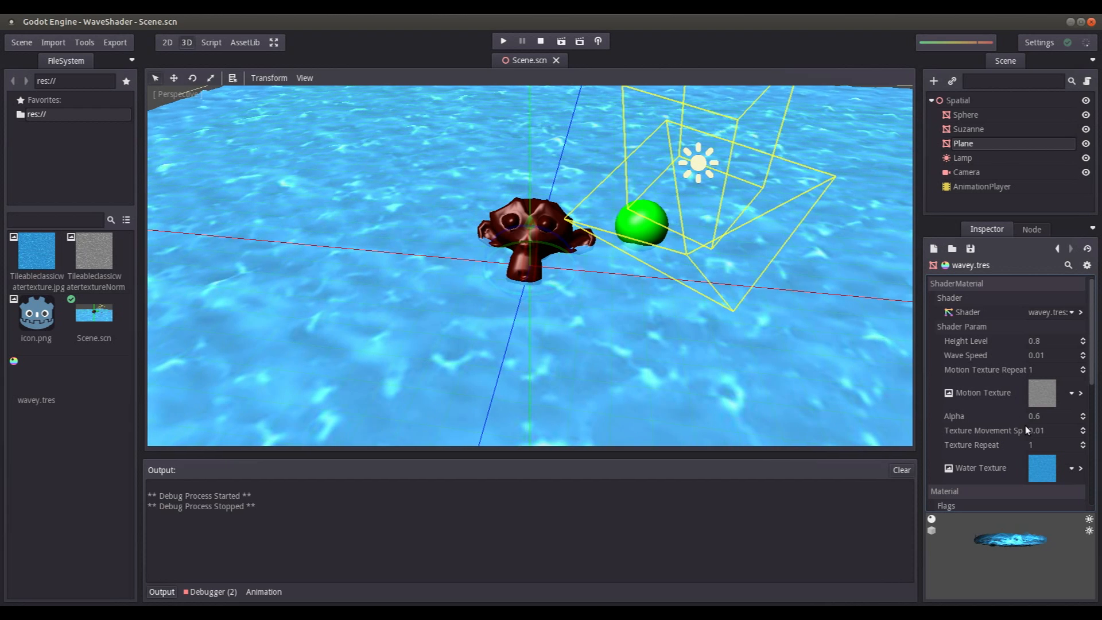
# Try the water material's Alpha at 0.3 and at 0.9, viewing the water around the monkey head.
pyautogui.click(1046, 416)
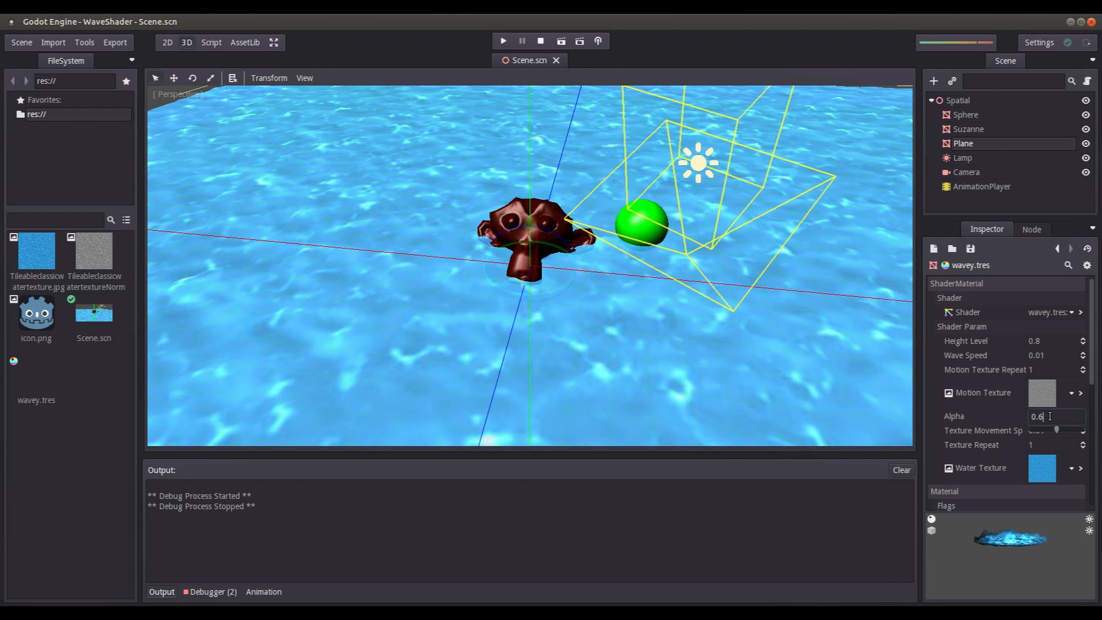
pyautogui.write('0.3')
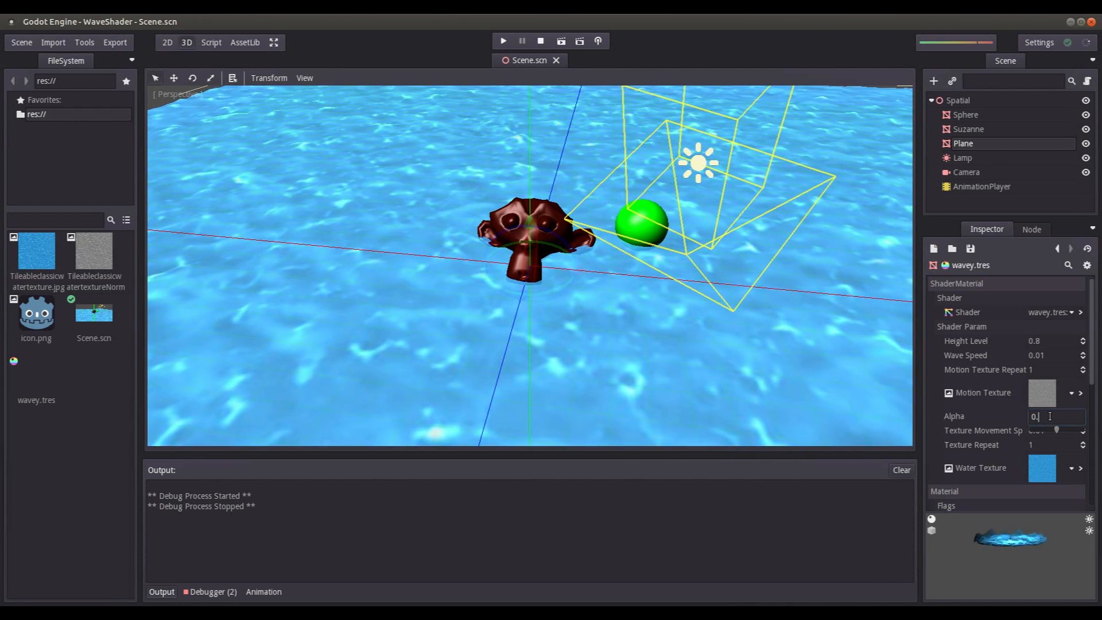
pyautogui.press('Return')
pyautogui.click(1051, 416)
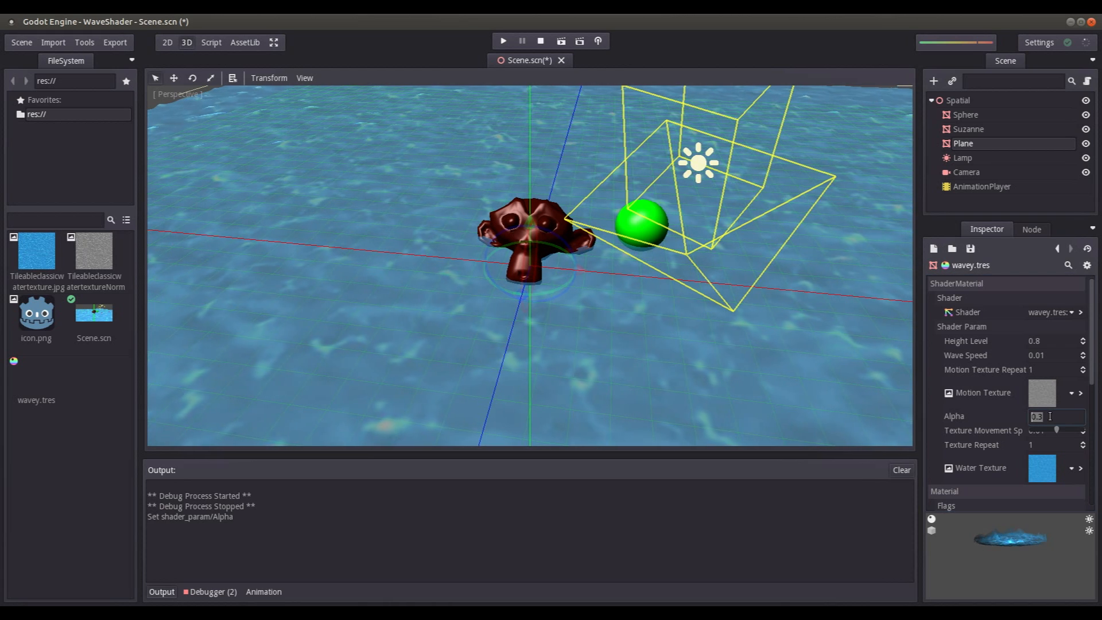
pyautogui.write('0.9')
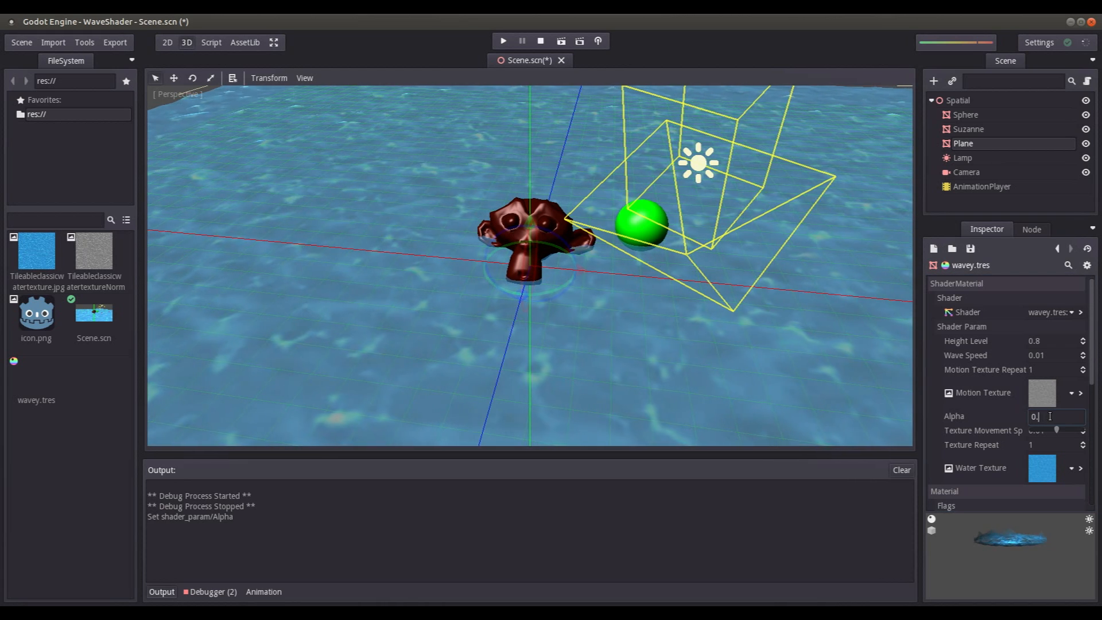
pyautogui.press('Return')
pyautogui.scroll(6, 553, 287)
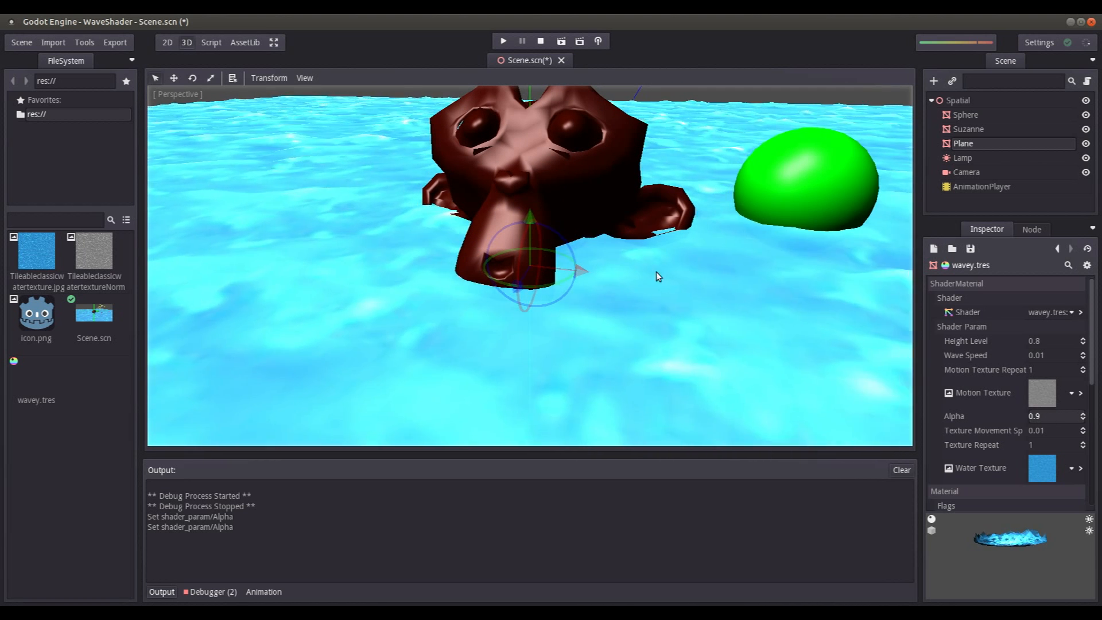
pyautogui.scroll(-3, 657, 275)
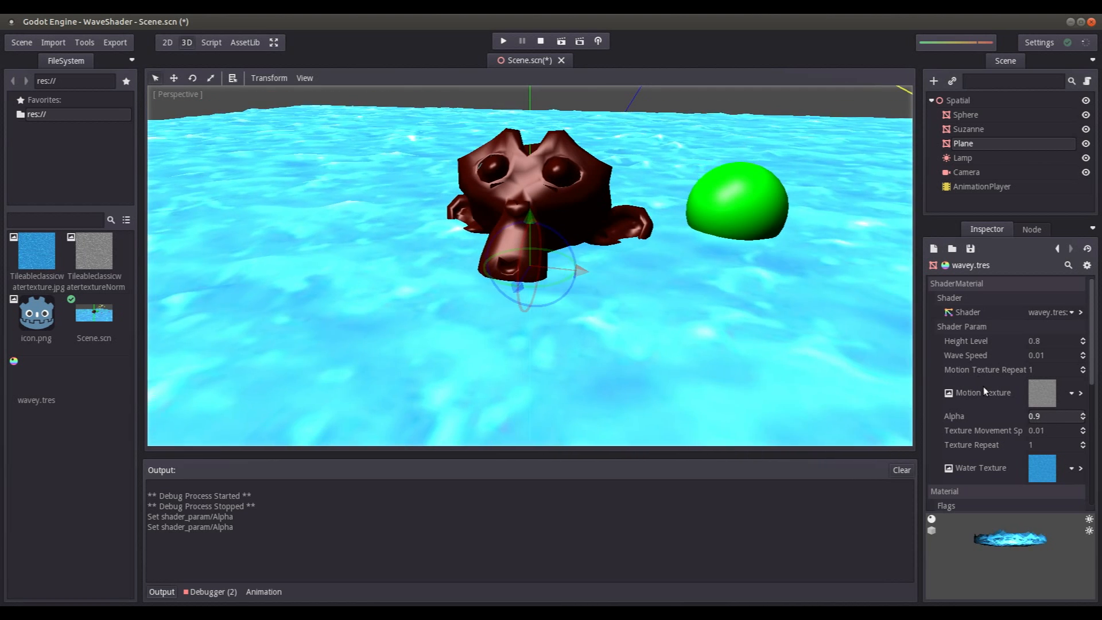
# Try a Height Level of 6 for the waves in the water material.
pyautogui.click(1043, 343)
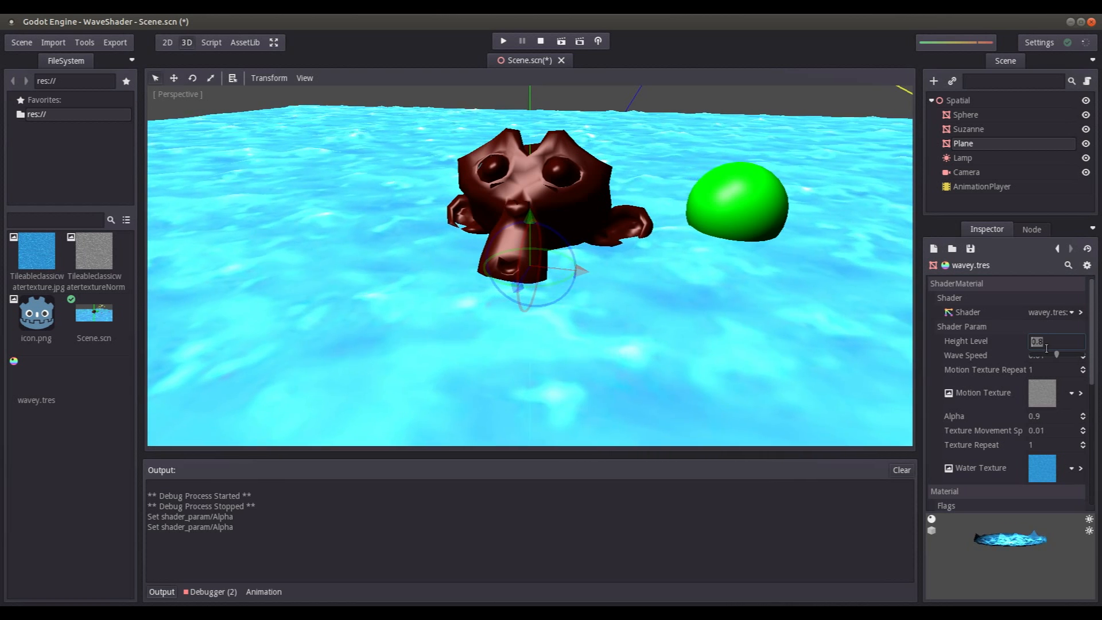
pyautogui.write('6')
pyautogui.press('Return')
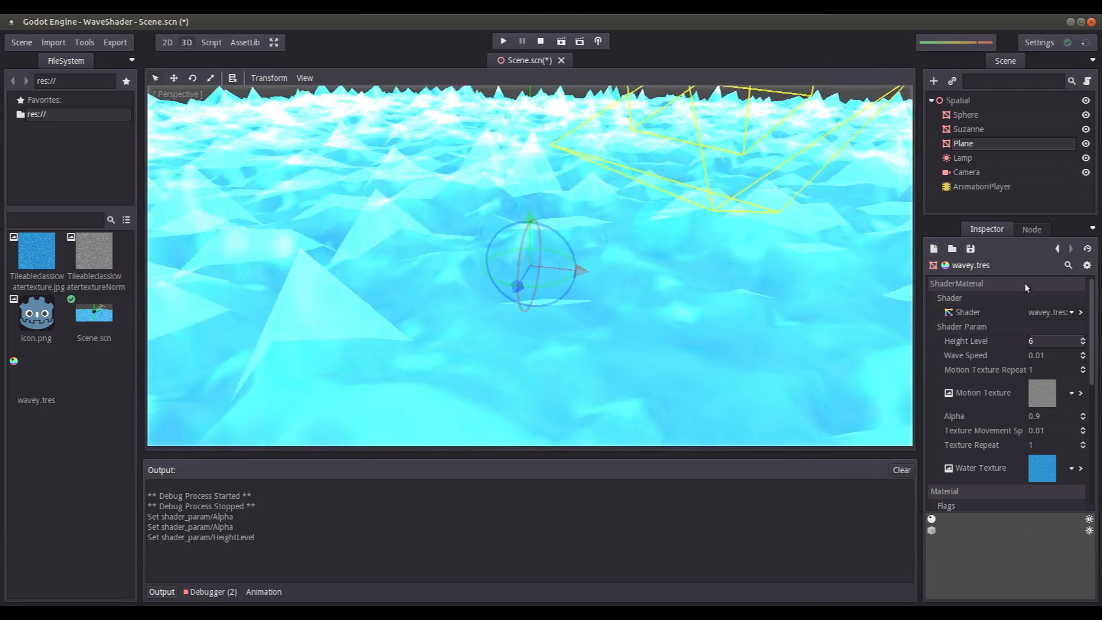
# Set the water material's Height Level to 0.4 and inspect the waves around the monkey head and sphere.
pyautogui.click(1045, 342)
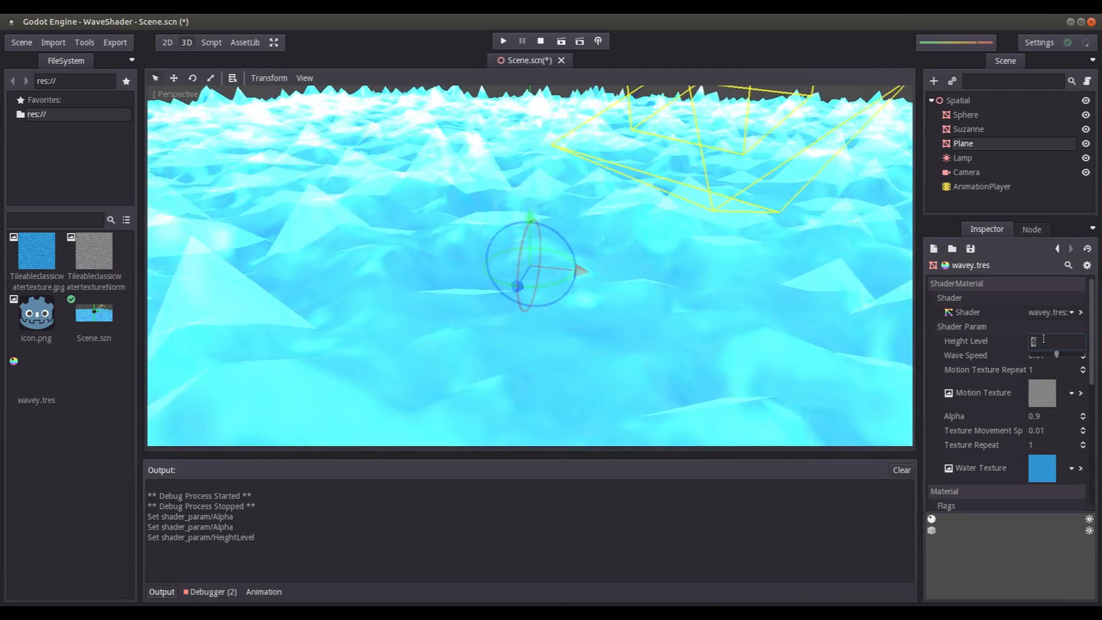
pyautogui.press('BackSpace')
pyautogui.write('0.4')
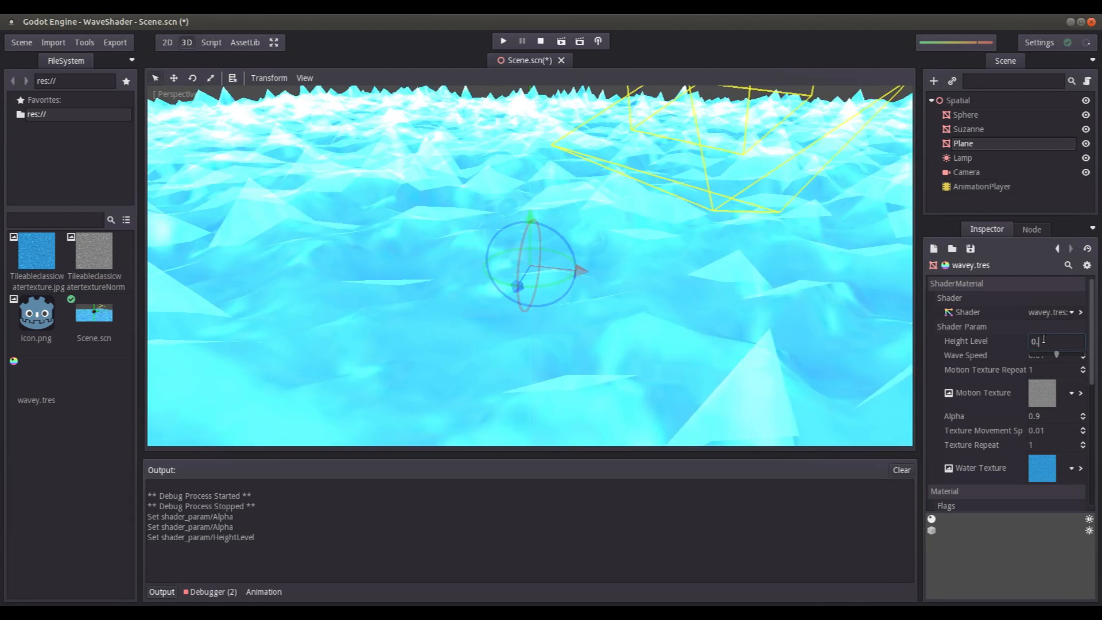
pyautogui.press('Return')
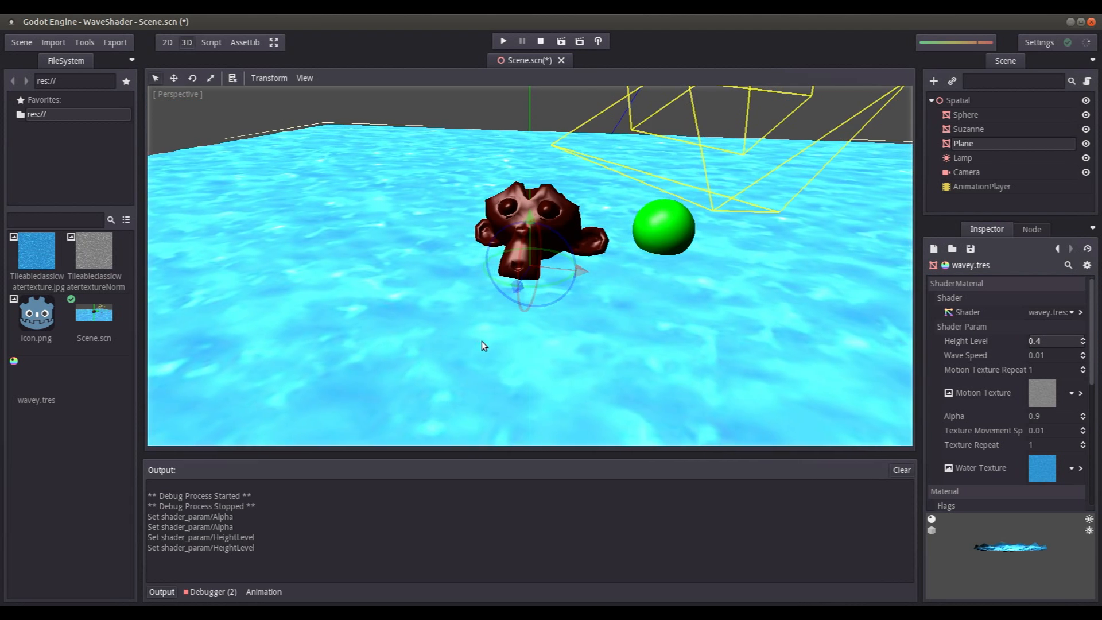
pyautogui.scroll(4, 481, 341)
pyautogui.scroll(-4, 489, 336)
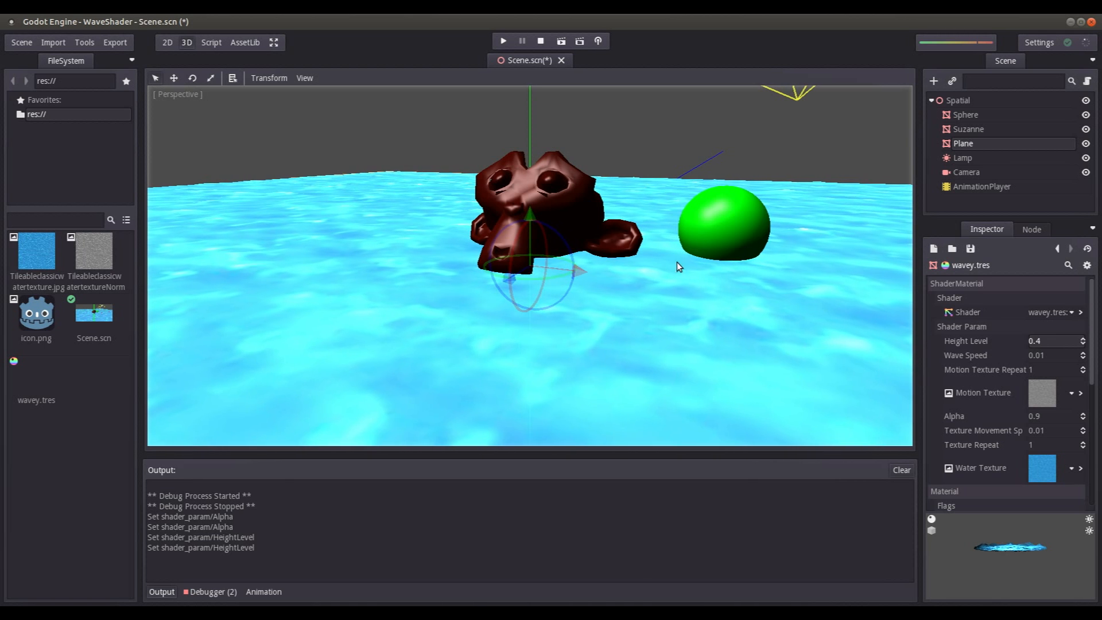
pyautogui.scroll(2, 464, 306)
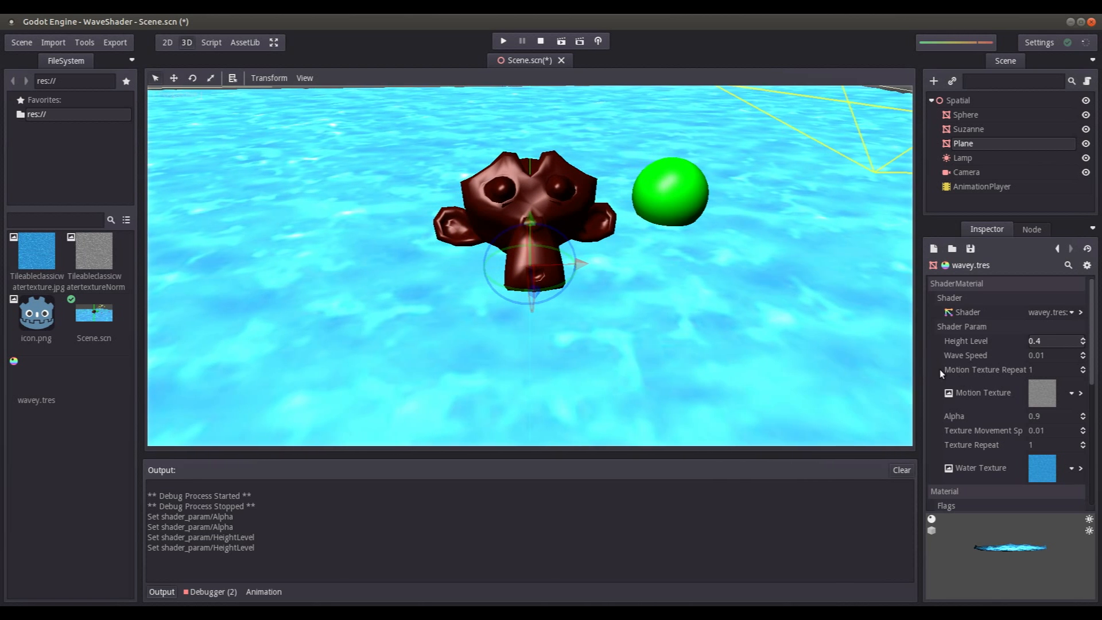
# Try a Wave Speed of 0.001 on the water material and return it to 0.01.
pyautogui.click(1043, 356)
pyautogui.write('0.00')
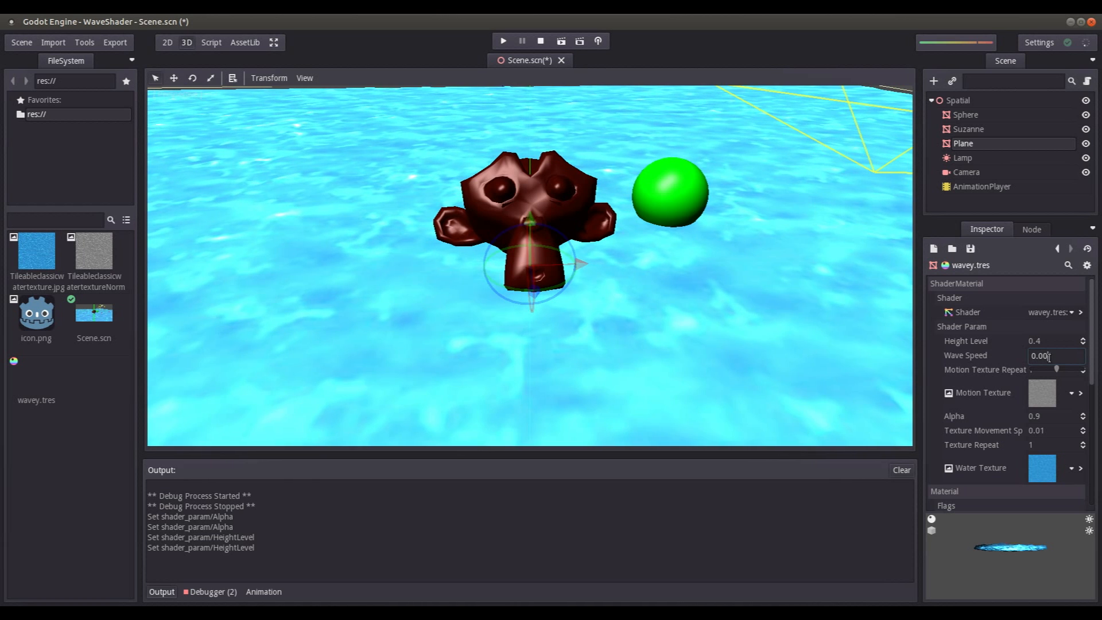
pyautogui.press('Return')
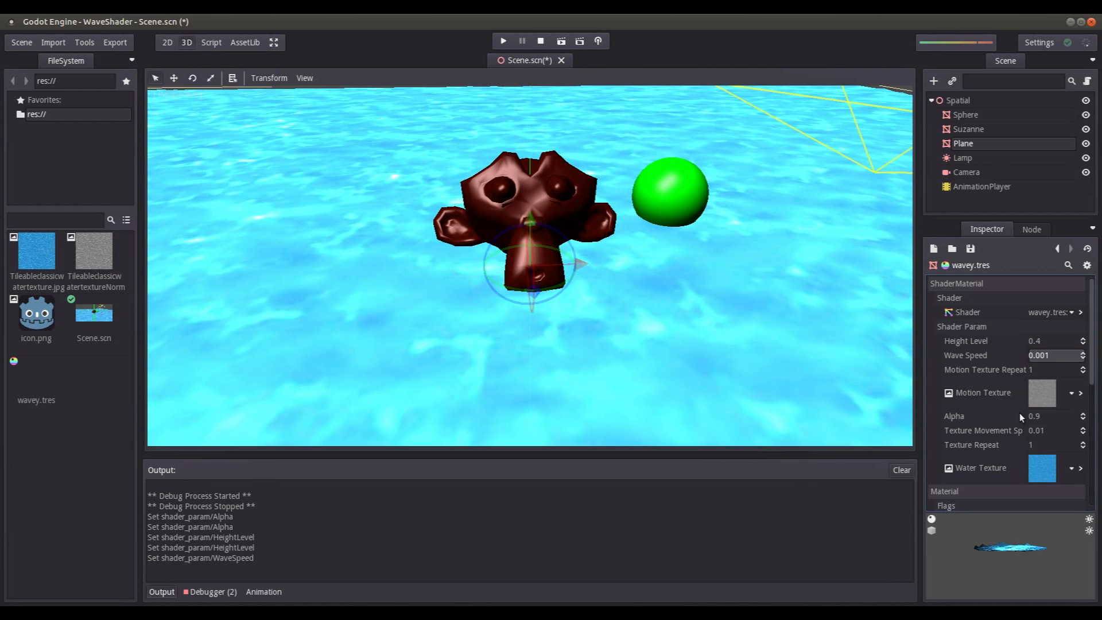
pyautogui.click(1046, 353)
pyautogui.write('0.0')
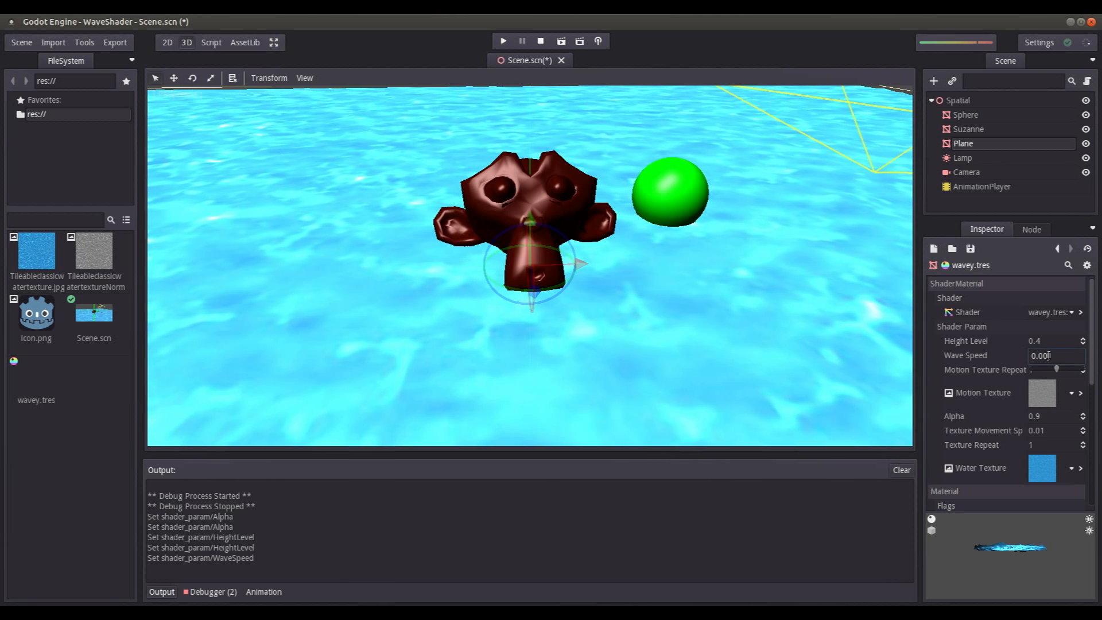
pyautogui.write('1')
pyautogui.press('Return')
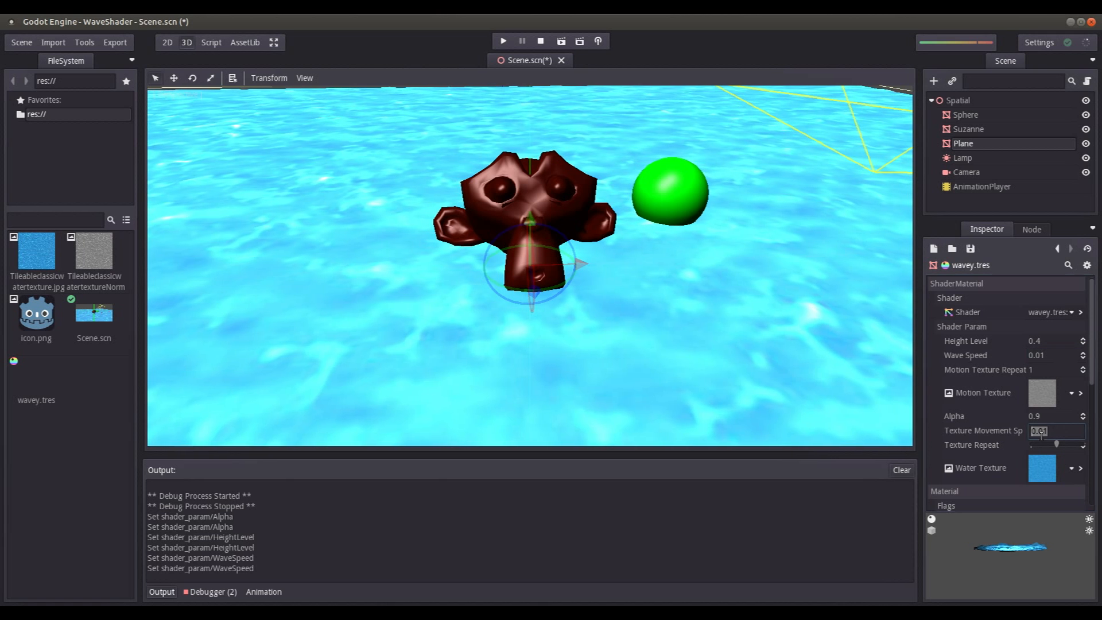
# Set the water material's Texture Movement Speed to 0.001 and inspect the texture's motion on the surface.
pyautogui.click(1045, 431)
pyautogui.write('0.001')
pyautogui.press('Return')
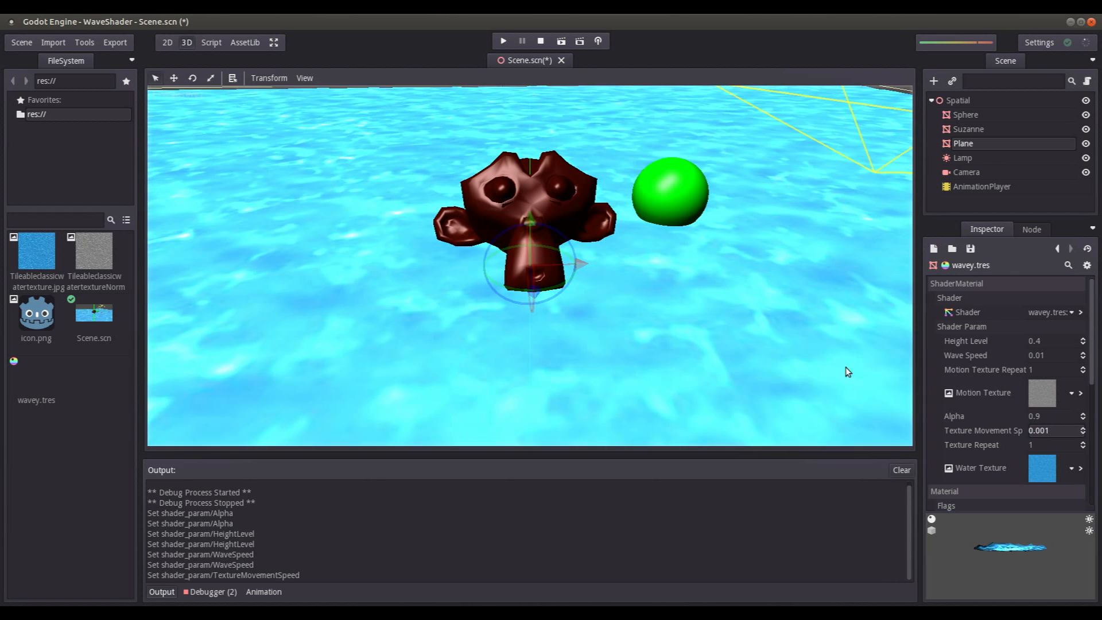
pyautogui.moveTo(444, 282); pyautogui.dragTo(436, 271, button='middle')
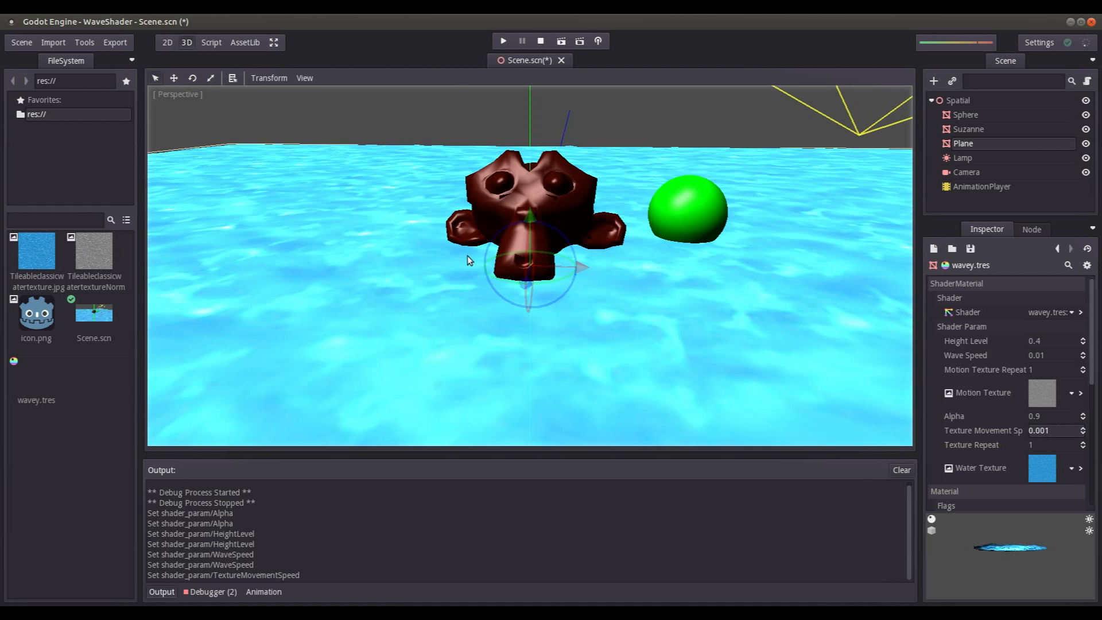
pyautogui.moveTo(423, 246); pyautogui.dragTo(435, 240, button='middle')
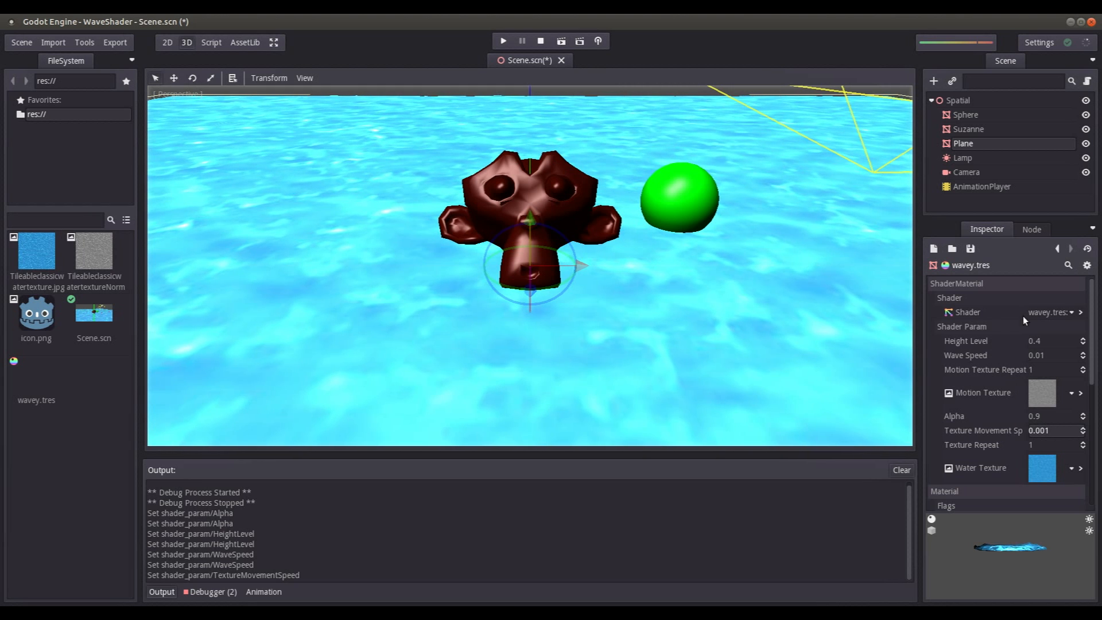
# Set both Motion Texture Repeat and Texture Repeat of the water material to 3 and inspect the tiling.
pyautogui.click(1037, 369)
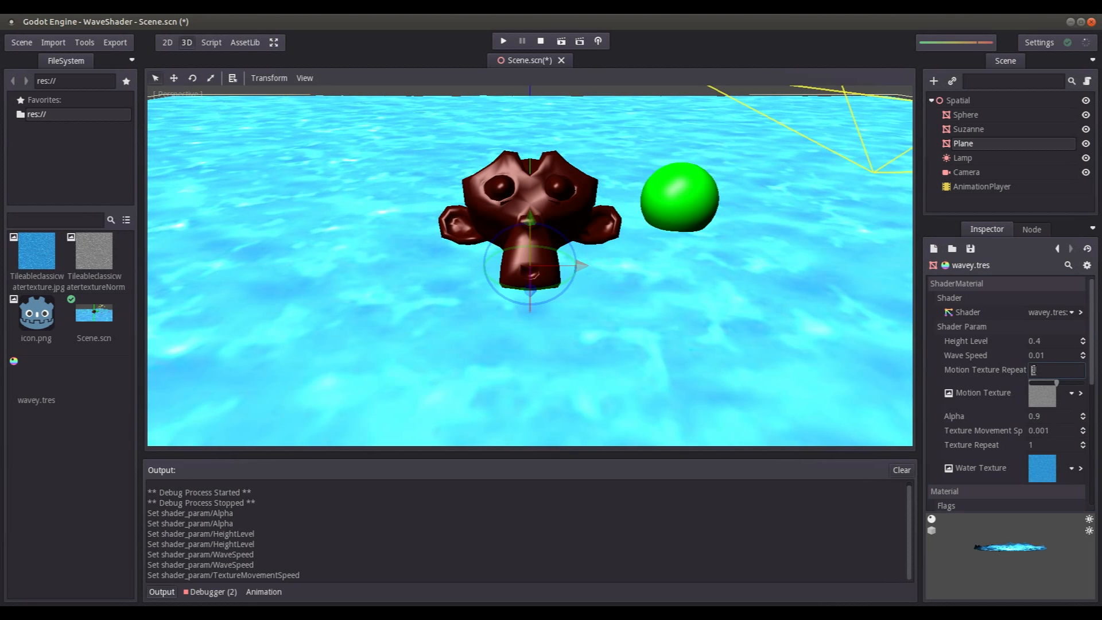
pyautogui.write('3')
pyautogui.click(1038, 440)
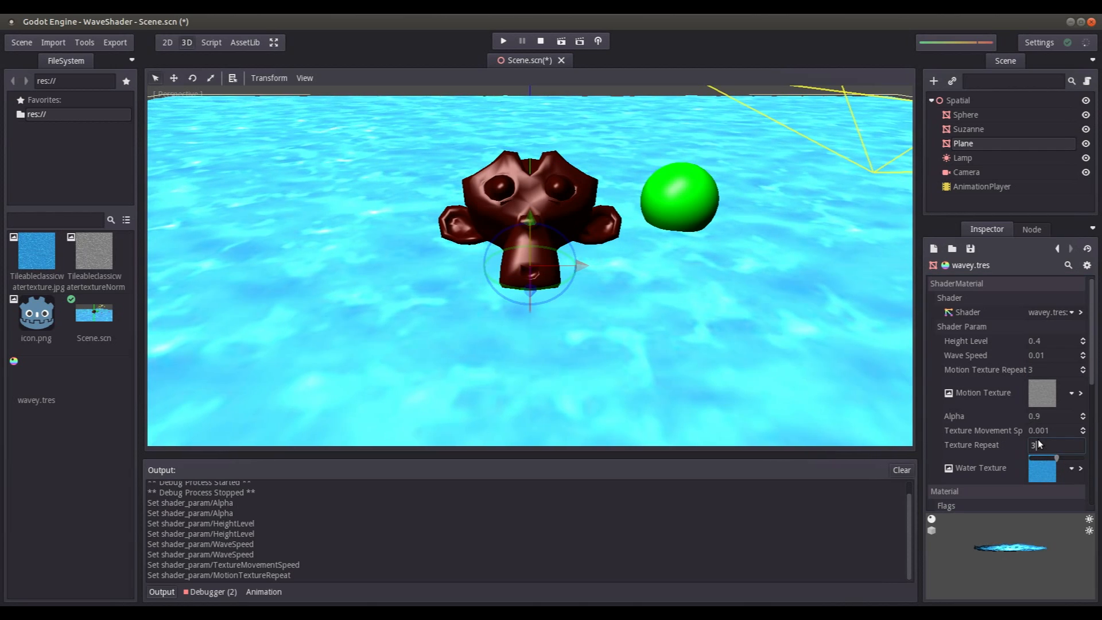
pyautogui.press('Return')
pyautogui.scroll(-4, 490, 278)
pyautogui.moveTo(487, 281); pyautogui.dragTo(462, 283, button='middle')
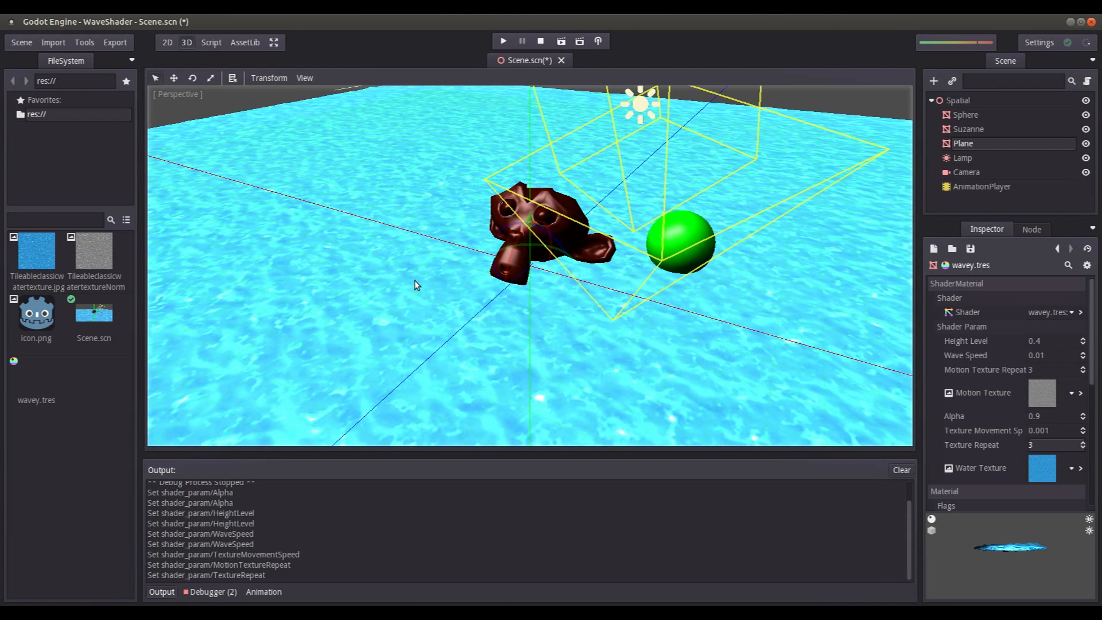
pyautogui.scroll(9, 496, 257)
pyautogui.moveTo(416, 256); pyautogui.dragTo(436, 254, button='middle')
pyautogui.scroll(-4, 433, 255)
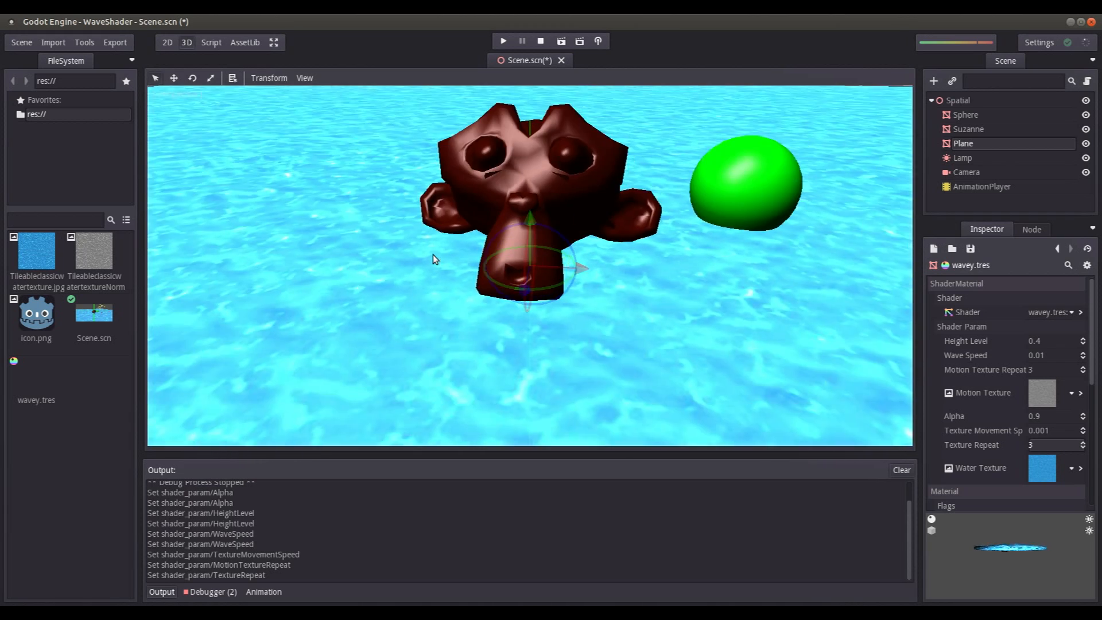
pyautogui.scroll(-3, 433, 255)
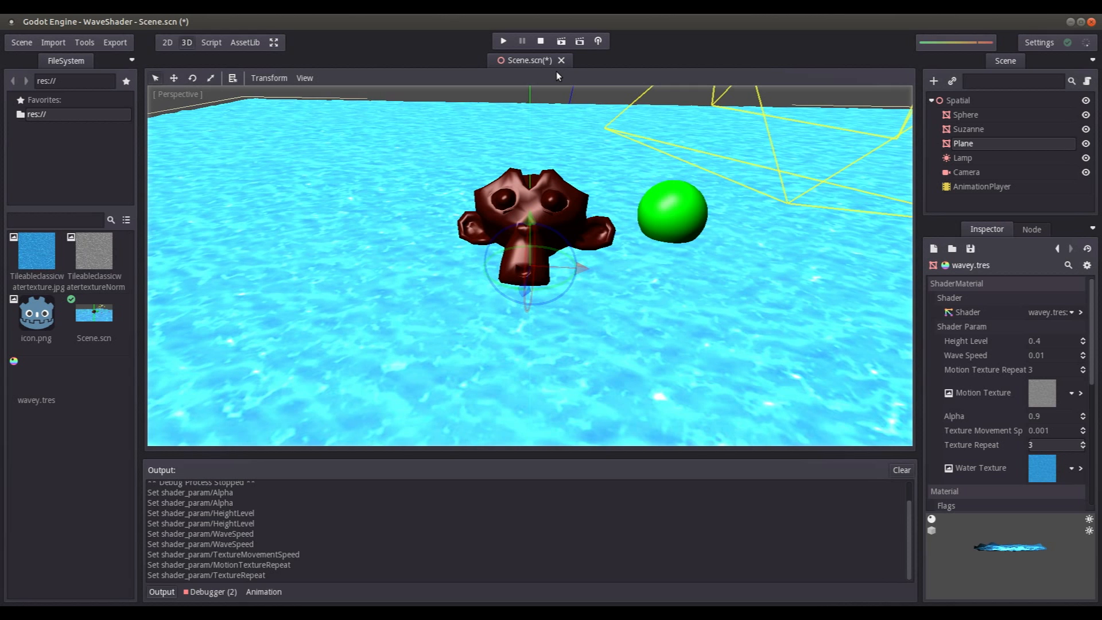
# Run the edited scene to preview the water in the game window, and close the preview.
pyautogui.click(563, 42)
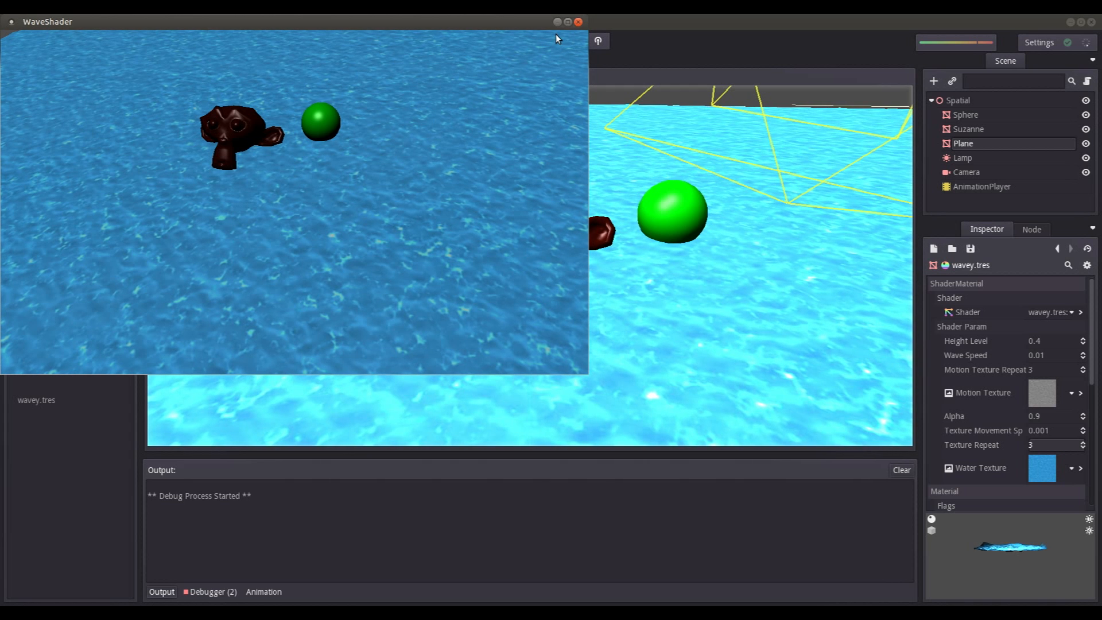
pyautogui.click(579, 22)
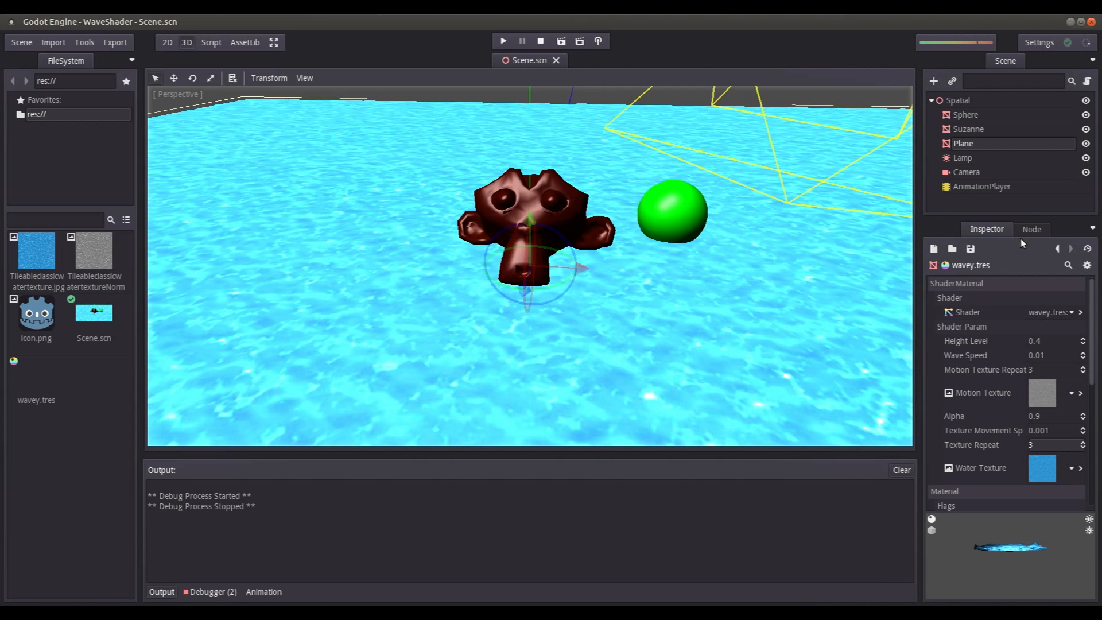
# Set the water material's Alpha to 0.6, run the scene to check its transparency, and close the preview.
pyautogui.click(1039, 417)
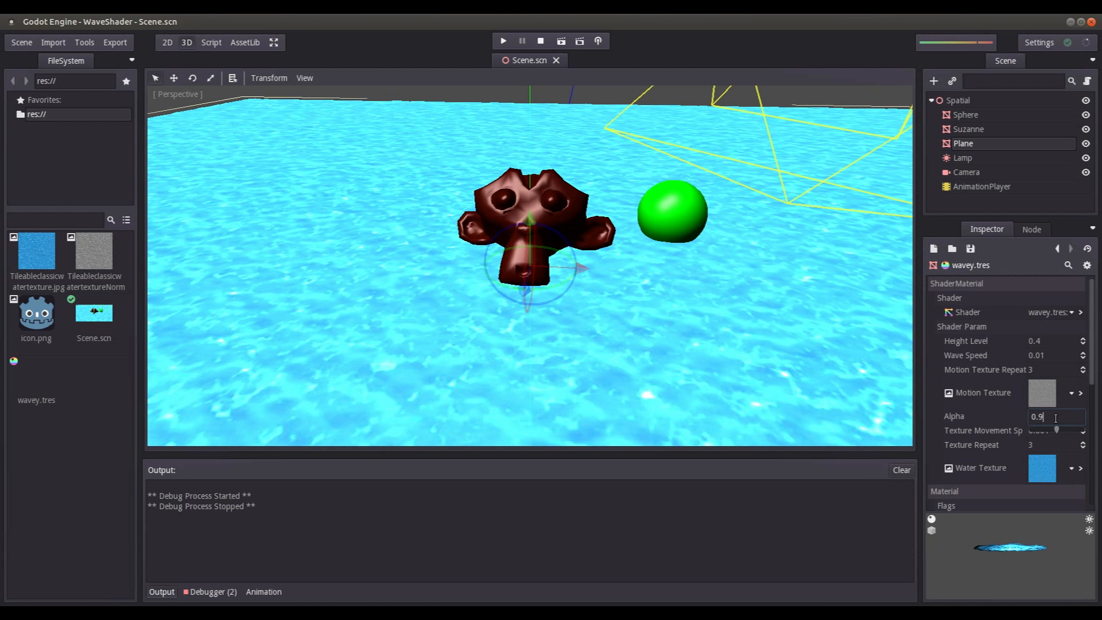
pyautogui.write('0.6')
pyautogui.press('Return')
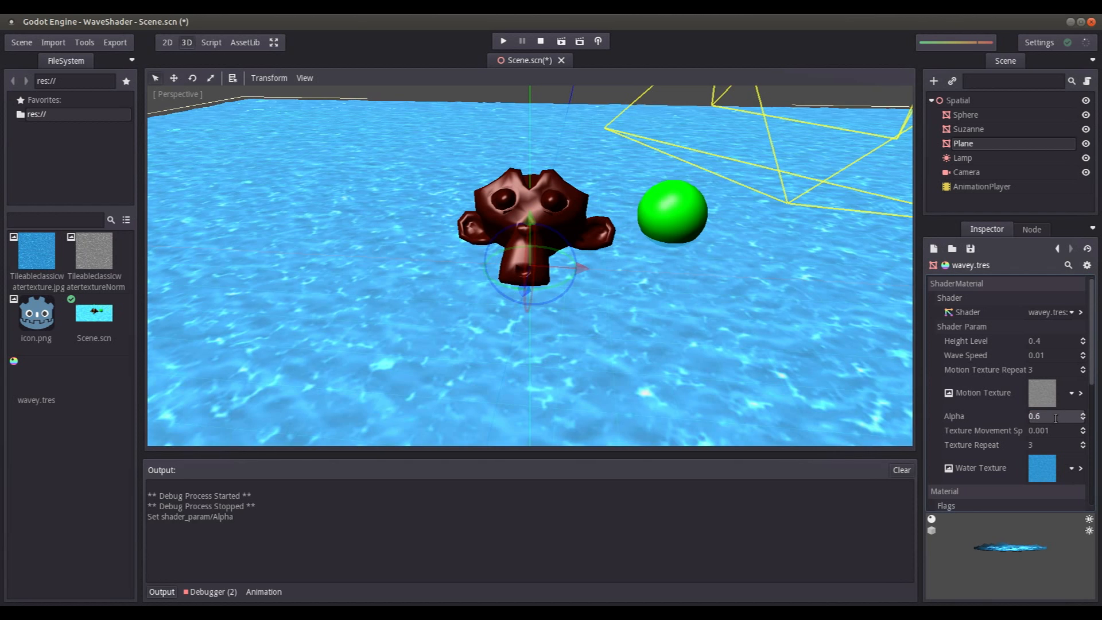
pyautogui.click(565, 43)
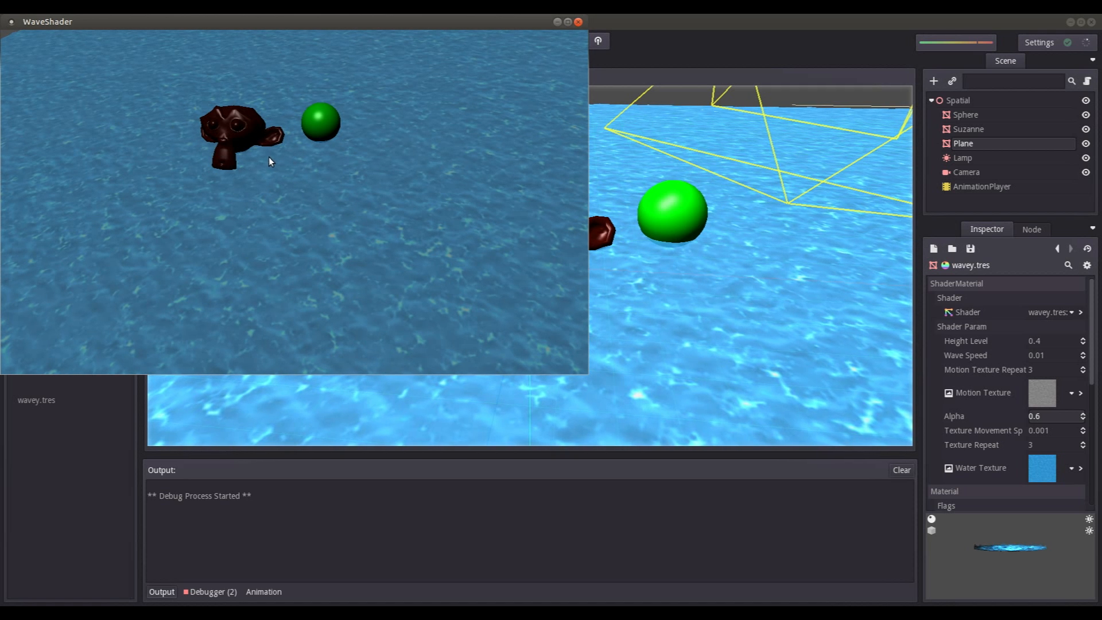
pyautogui.click(579, 22)
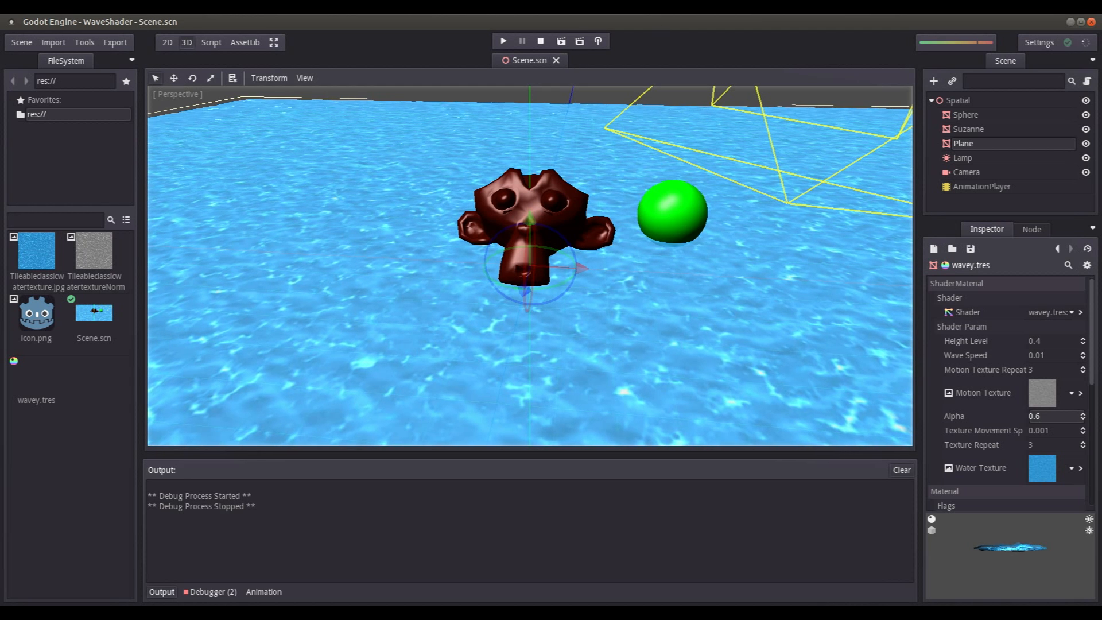
# Exit the editor with the finished wave shader scene and confirm quitting.
pyautogui.click(1093, 21)
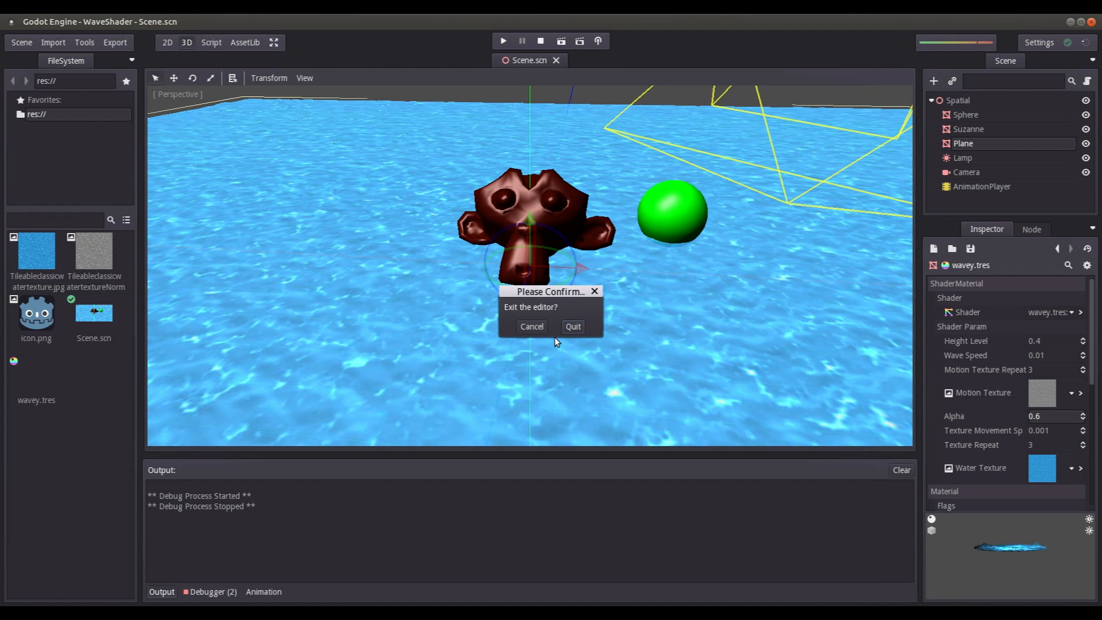
pyautogui.click(571, 328)
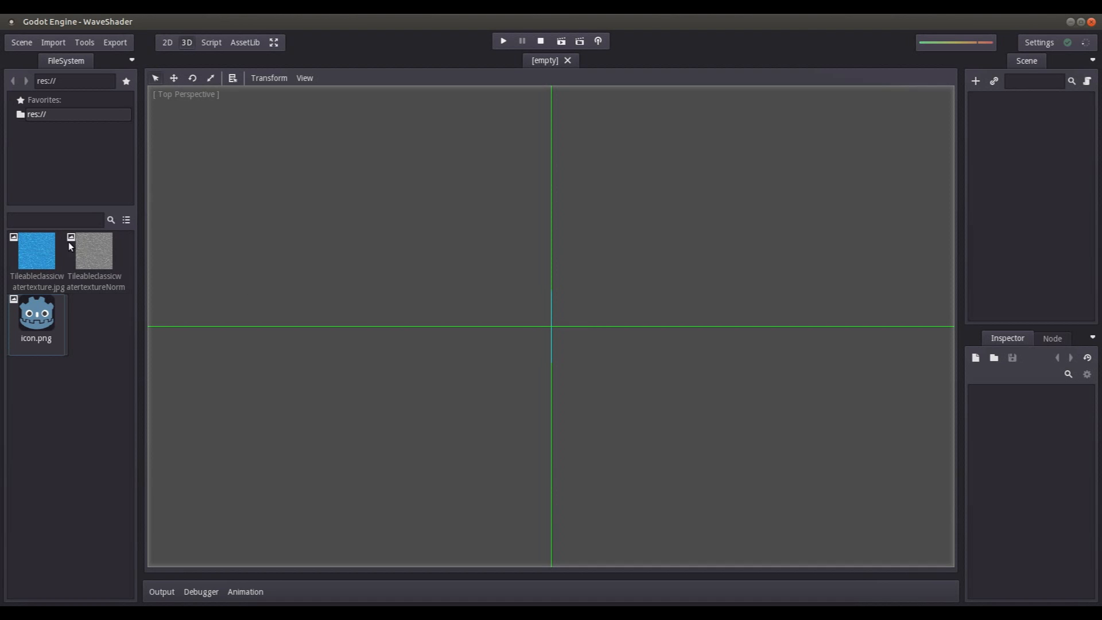
# Create a Control node as the root of the empty scene.
pyautogui.click(27, 258)
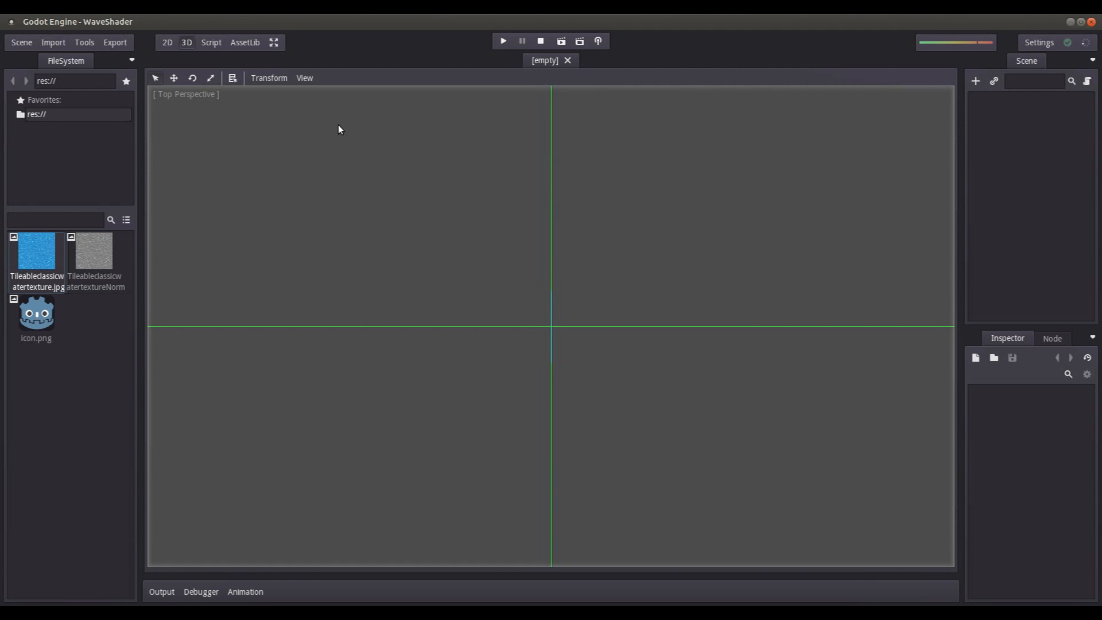
pyautogui.click(976, 82)
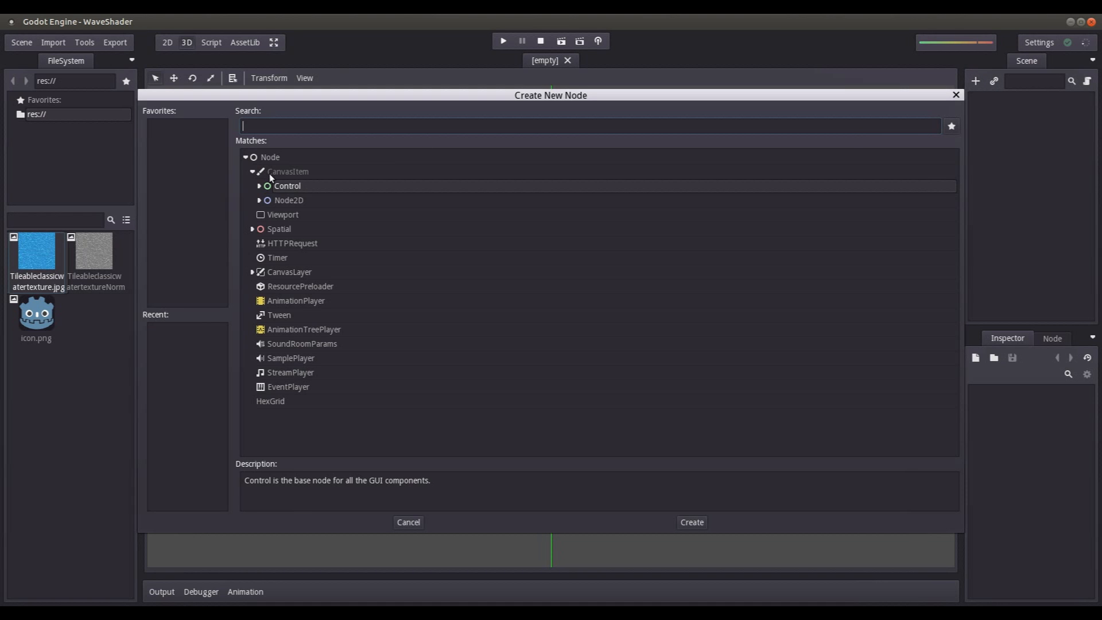
pyautogui.doubleClick(279, 185)
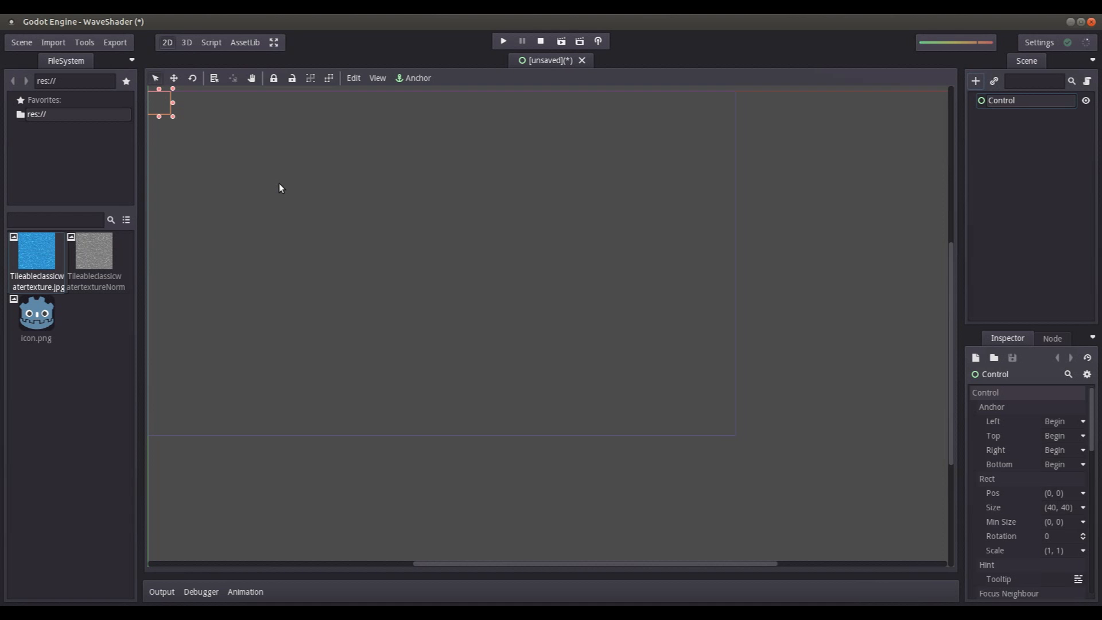
# Change the root Control node's type to TextureFrame.
pyautogui.rightClick(994, 97)
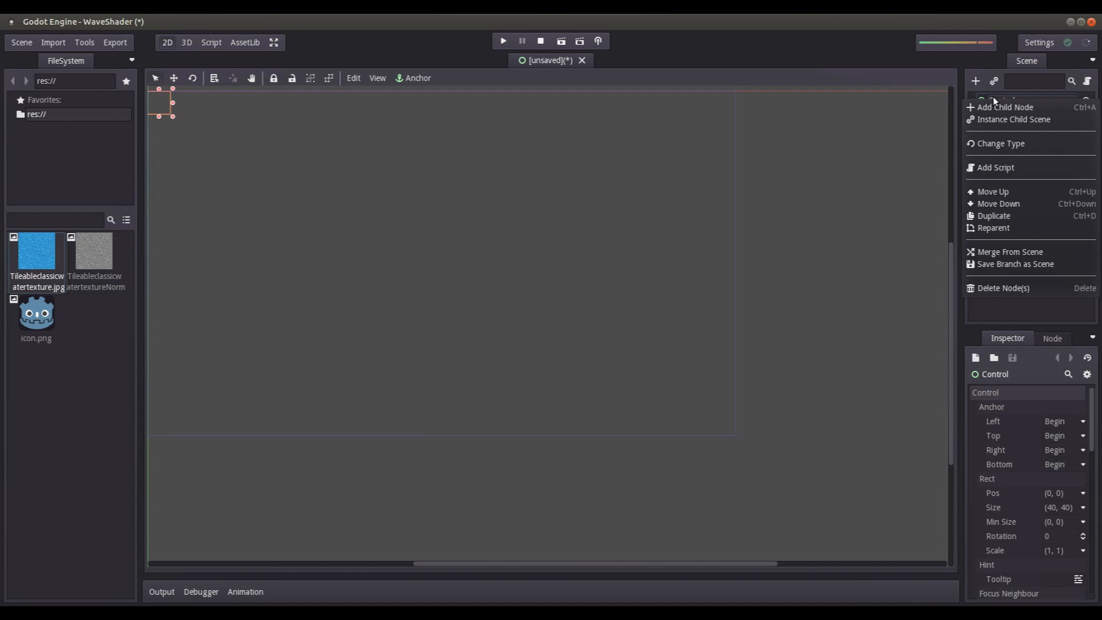
pyautogui.click(1011, 145)
pyautogui.click(258, 186)
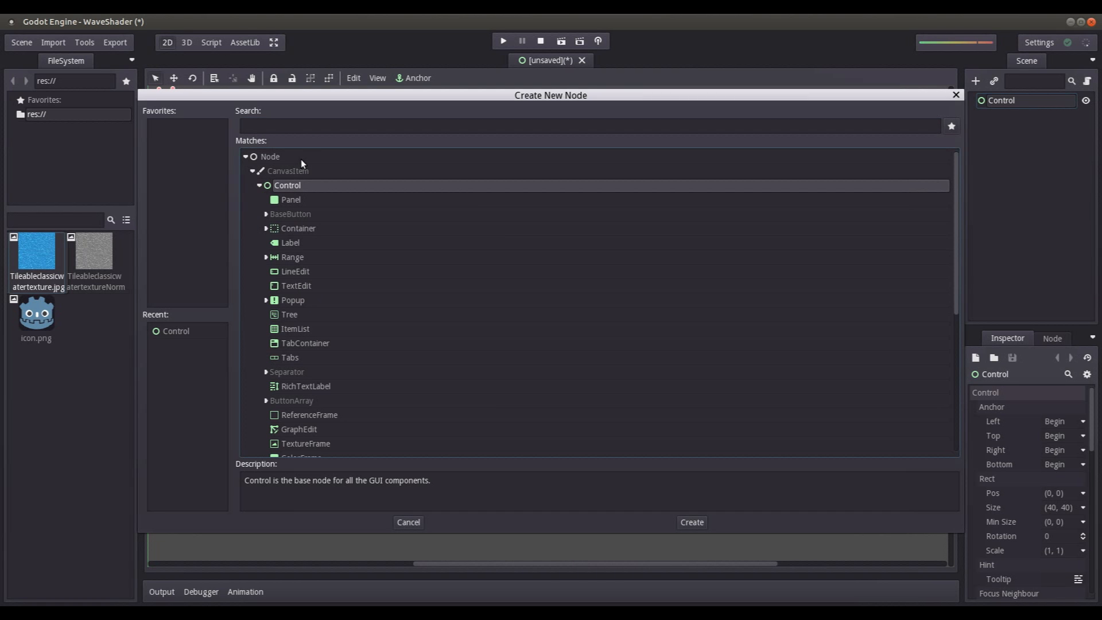
pyautogui.click(308, 126)
pyautogui.write('te')
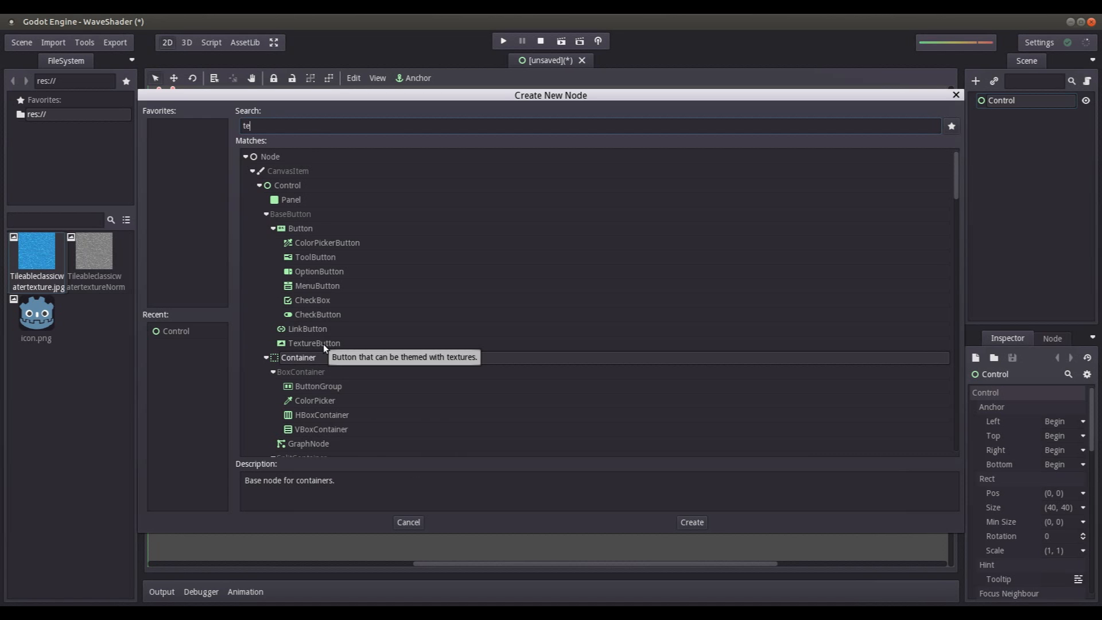
pyautogui.write('xture')
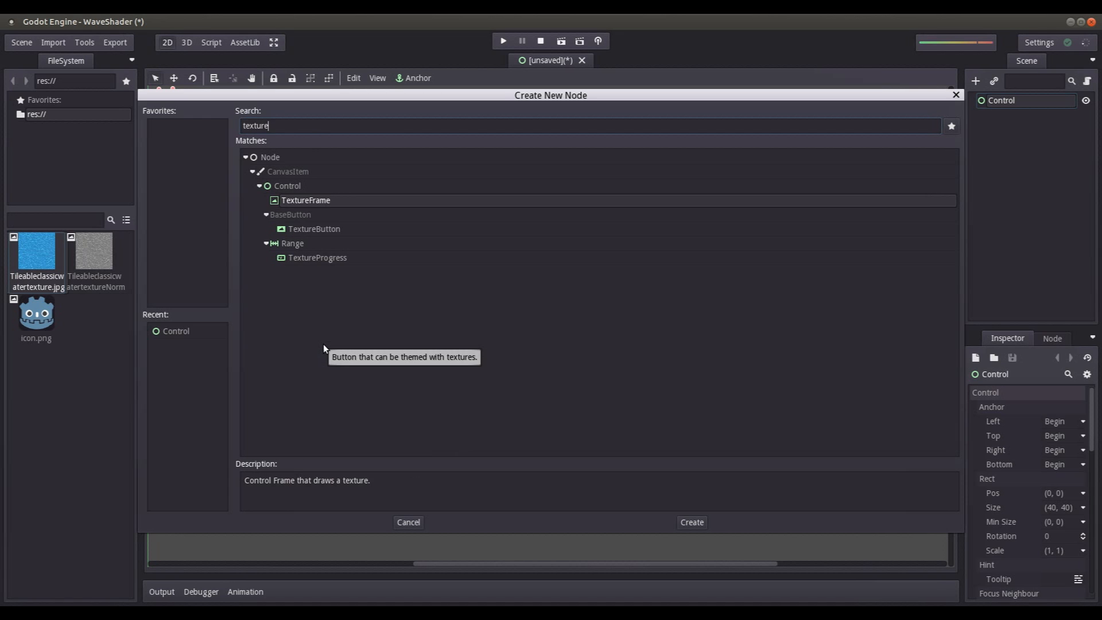
pyautogui.doubleClick(325, 201)
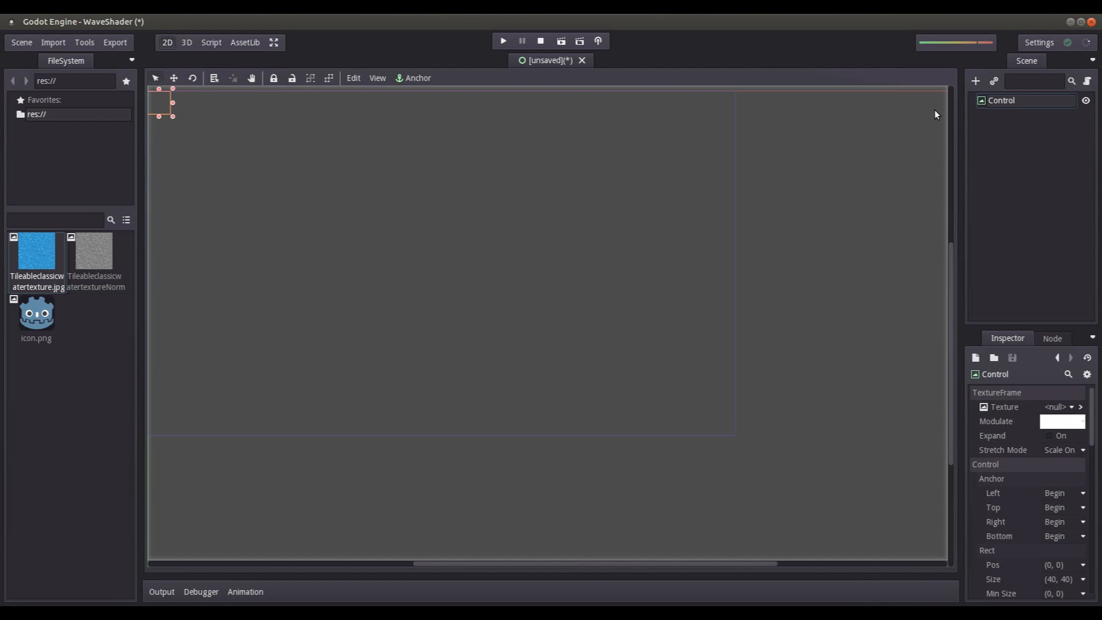
# Load Tileableclassicwatertexture.jpg as the texture of the TextureFrame node.
pyautogui.click(1057, 407)
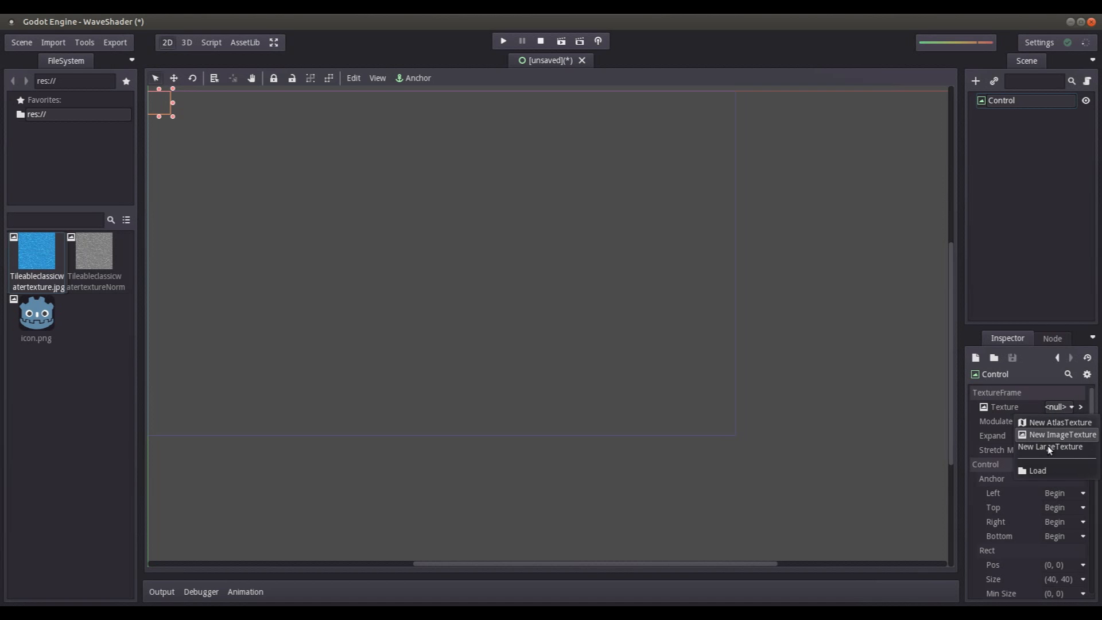
pyautogui.click(1045, 469)
pyautogui.doubleClick(379, 181)
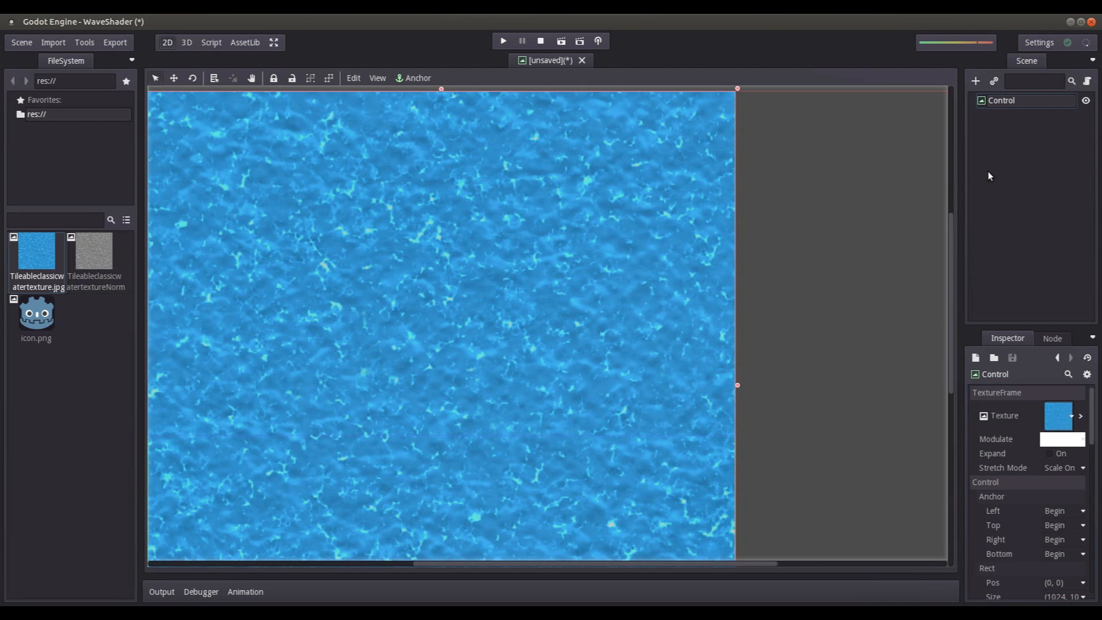
# Examine the import flags of the loaded water texture and view the whole image.
pyautogui.click(1076, 417)
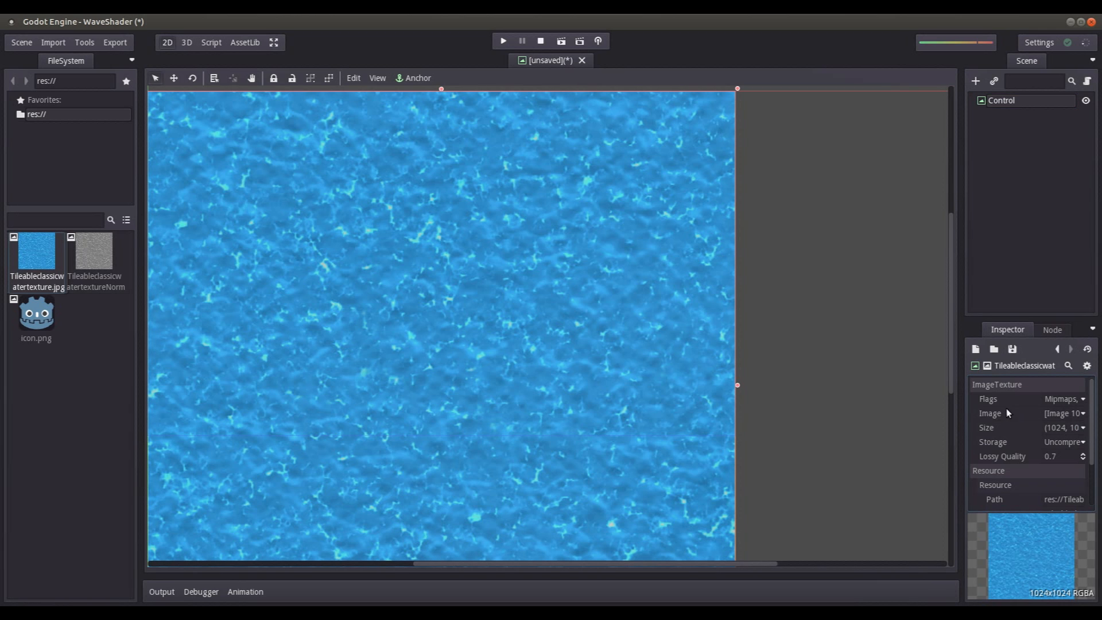
pyautogui.click(1066, 402)
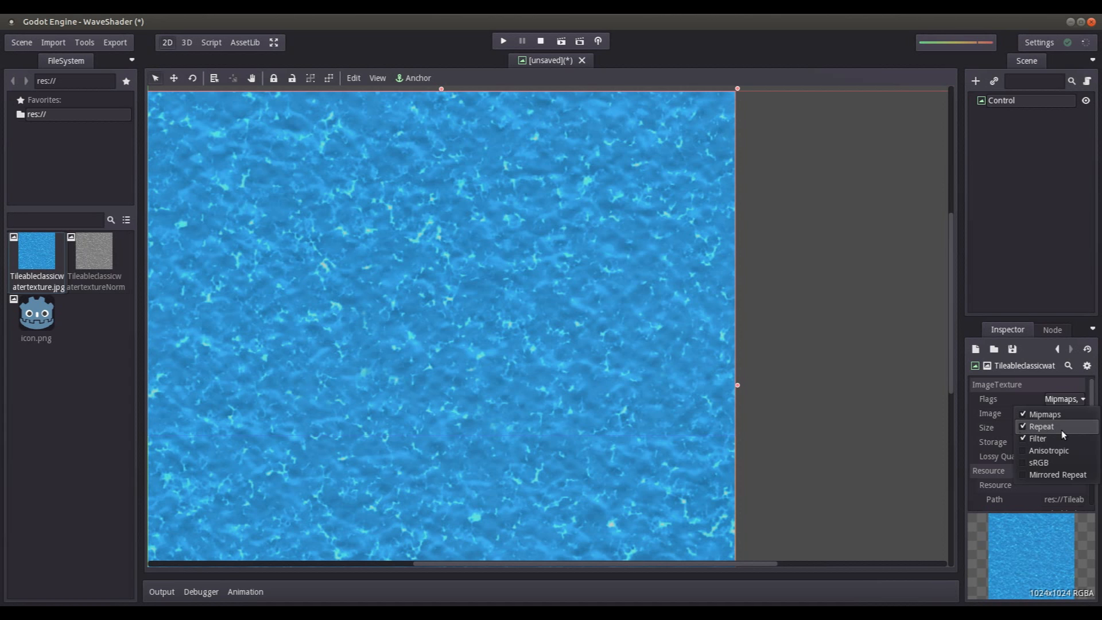
pyautogui.click(1045, 343)
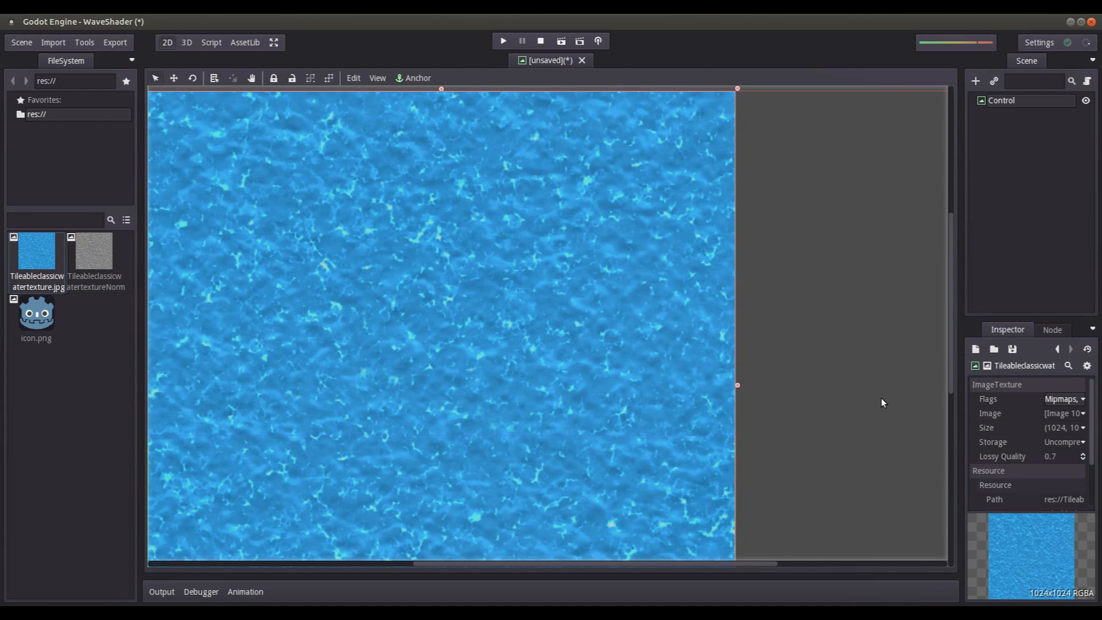
pyautogui.scroll(-4, 395, 285)
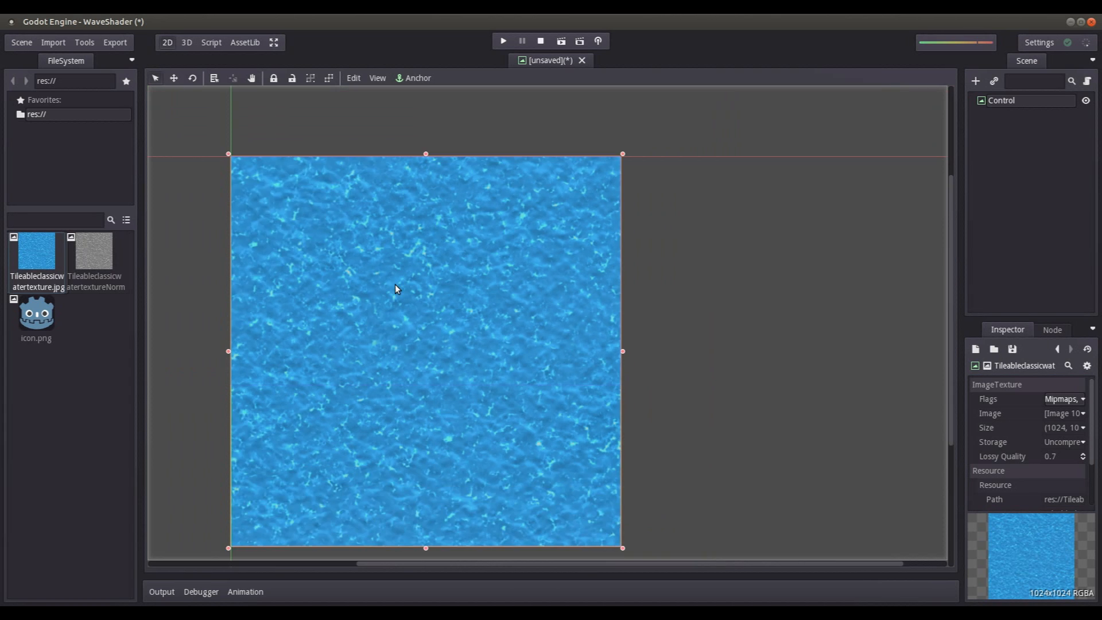
# Check the repeat option of the Image Loader section in the project settings.
pyautogui.click(22, 43)
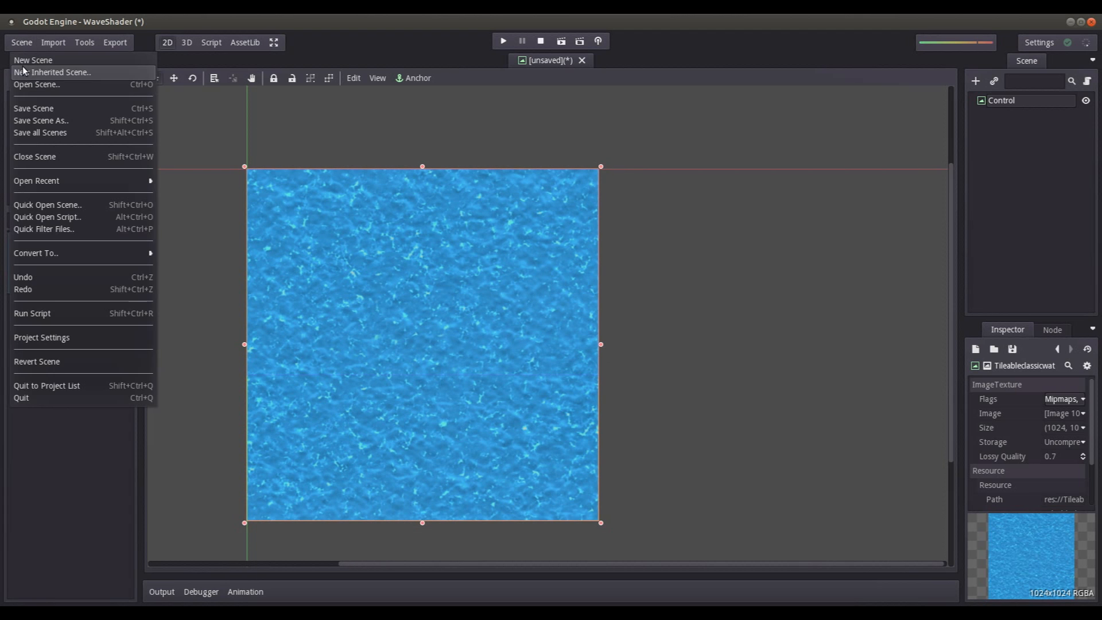
pyautogui.click(54, 339)
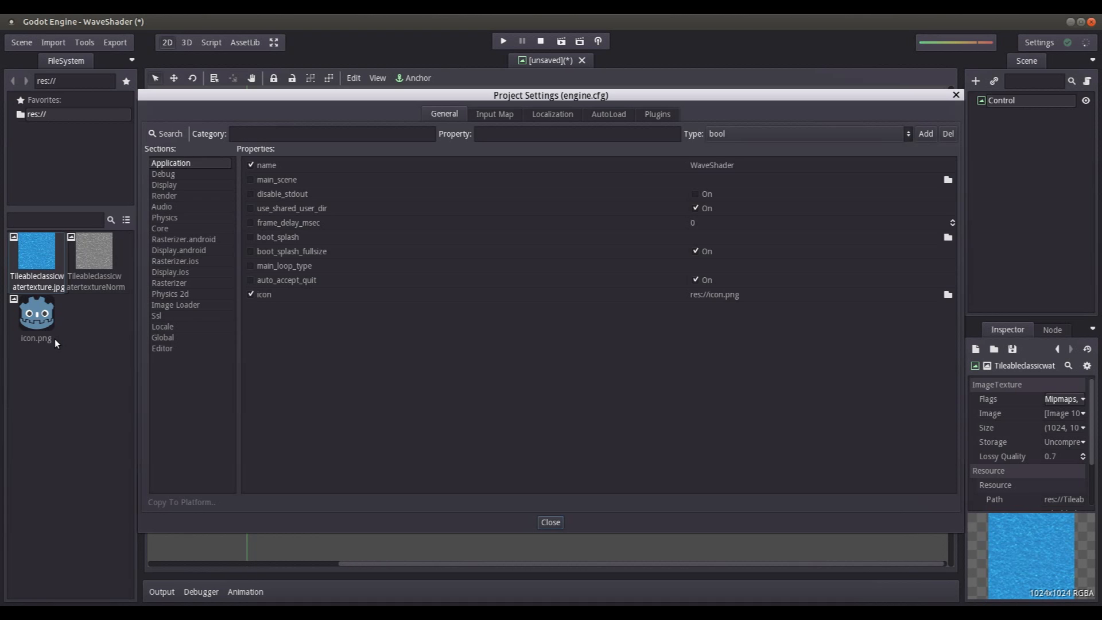
pyautogui.click(177, 305)
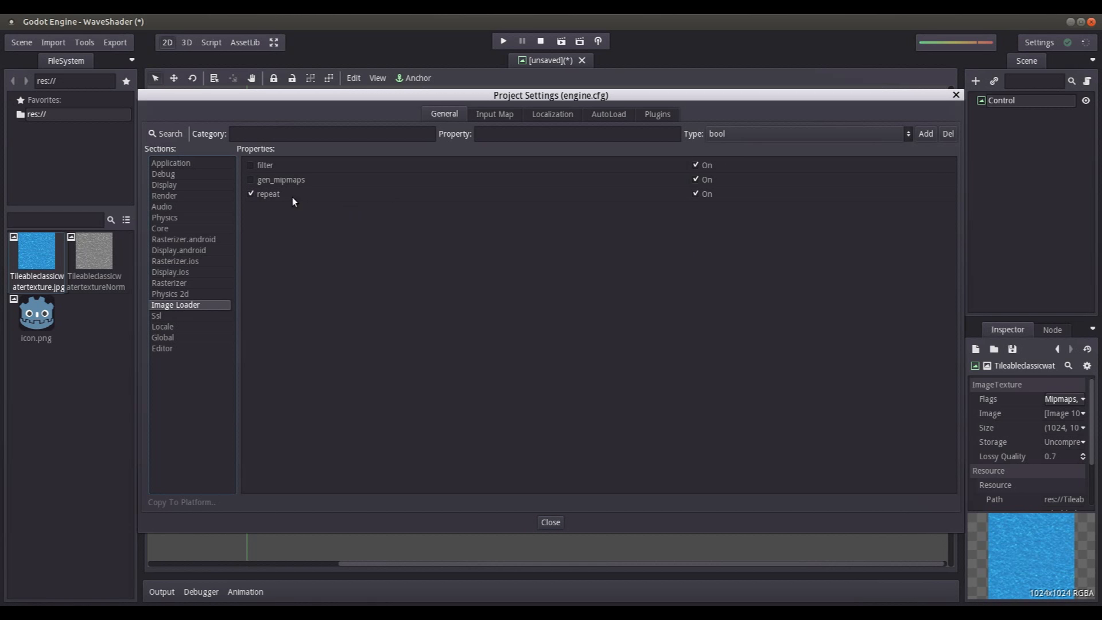
pyautogui.click(551, 523)
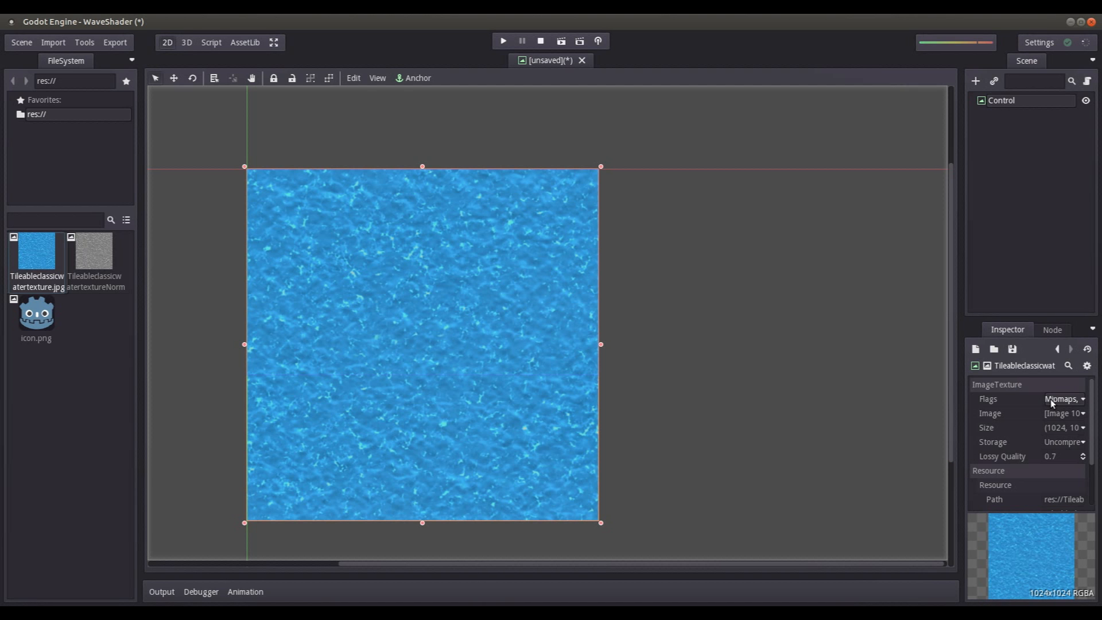
# Review the water texture's Repeat flag again and return to the TextureFrame node's properties.
pyautogui.click(1072, 401)
pyautogui.click(1025, 428)
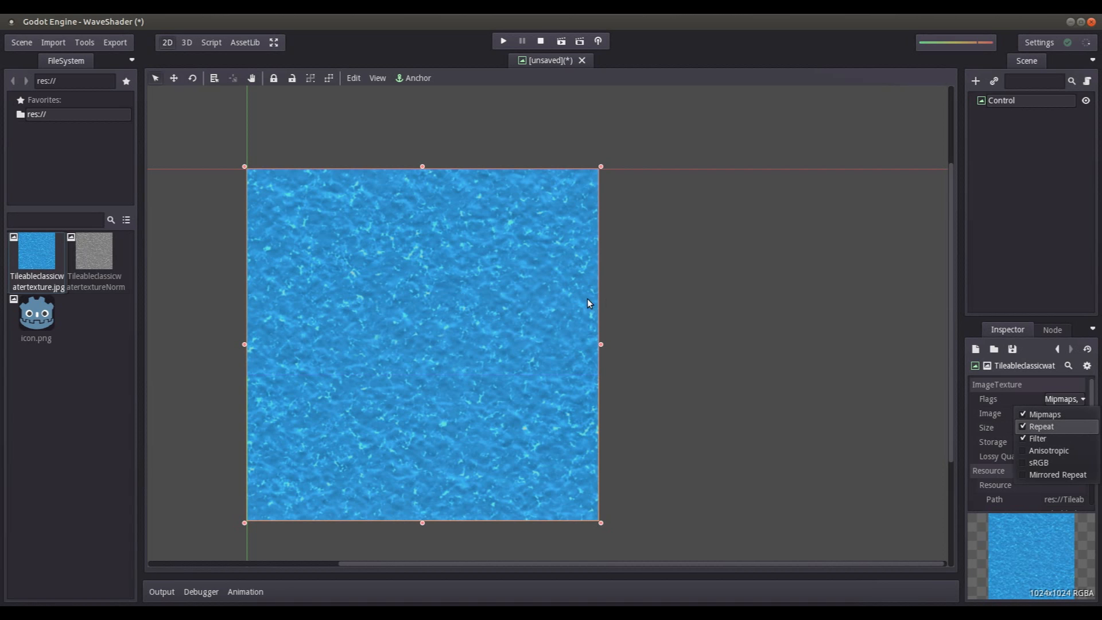
pyautogui.click(1033, 302)
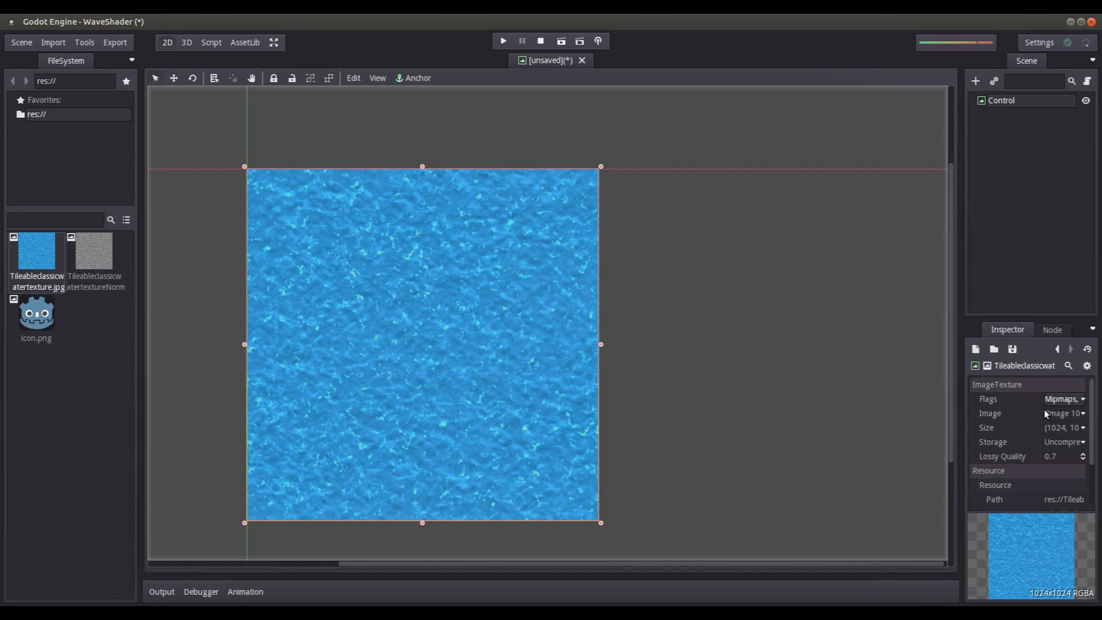
pyautogui.click(1058, 349)
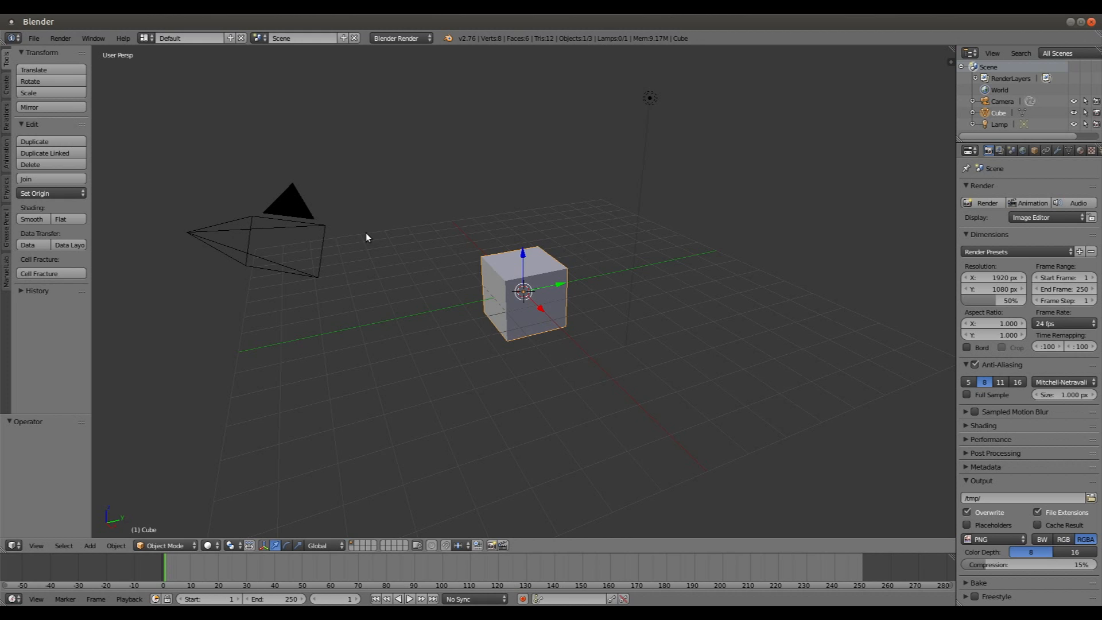
# Switch to Blender, delete the default cube and add a plane mesh at the scene's origin.
pyautogui.press('x')
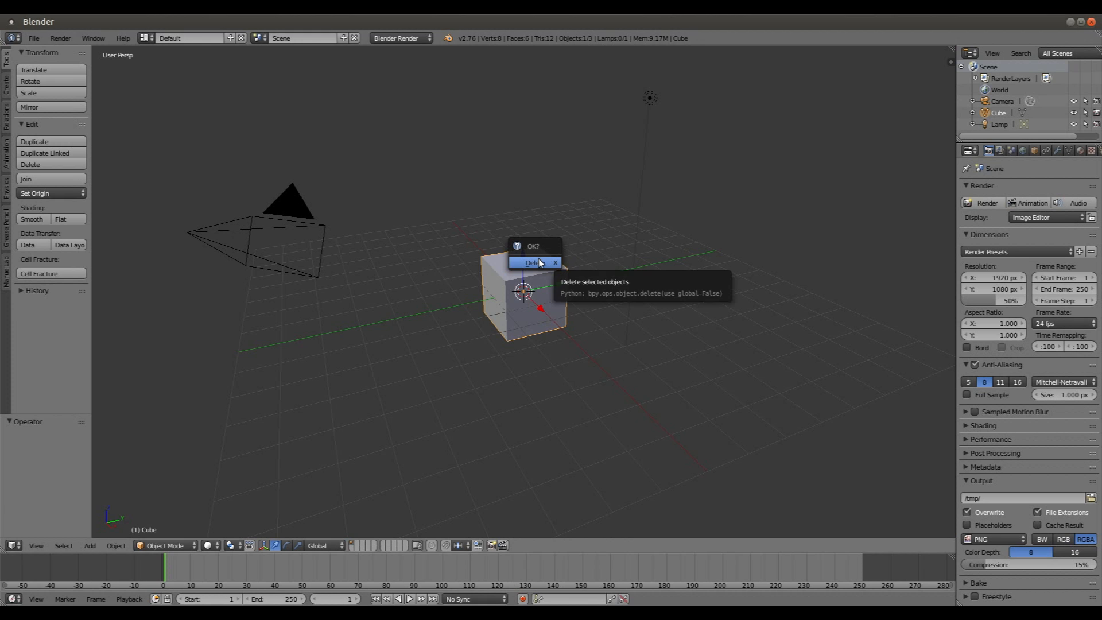
pyautogui.click(540, 259)
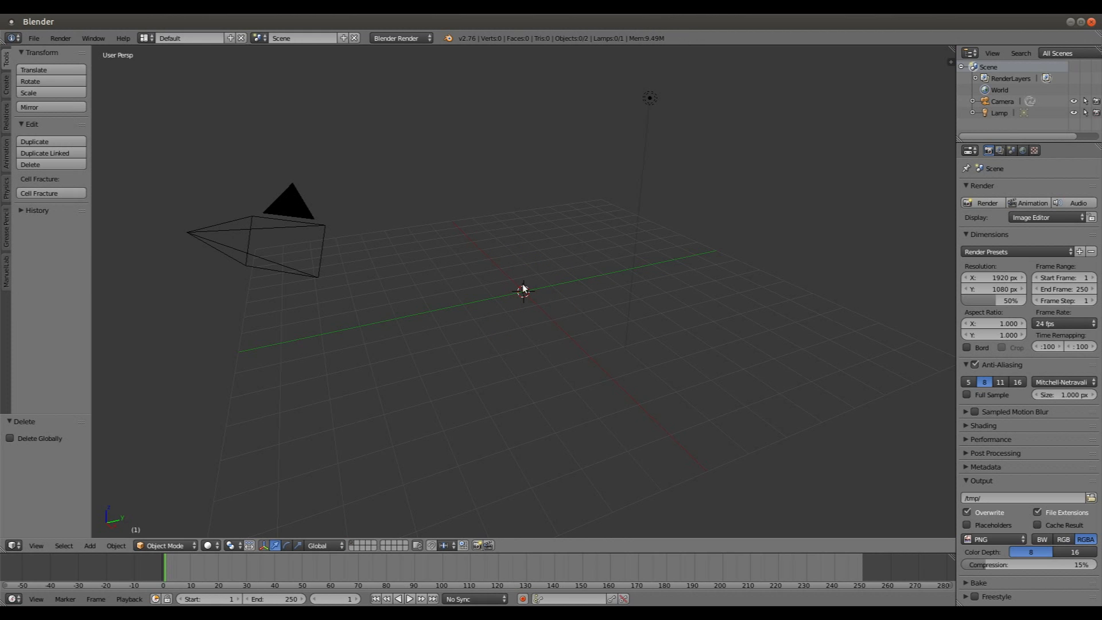
pyautogui.hotkey('shift', 'a')
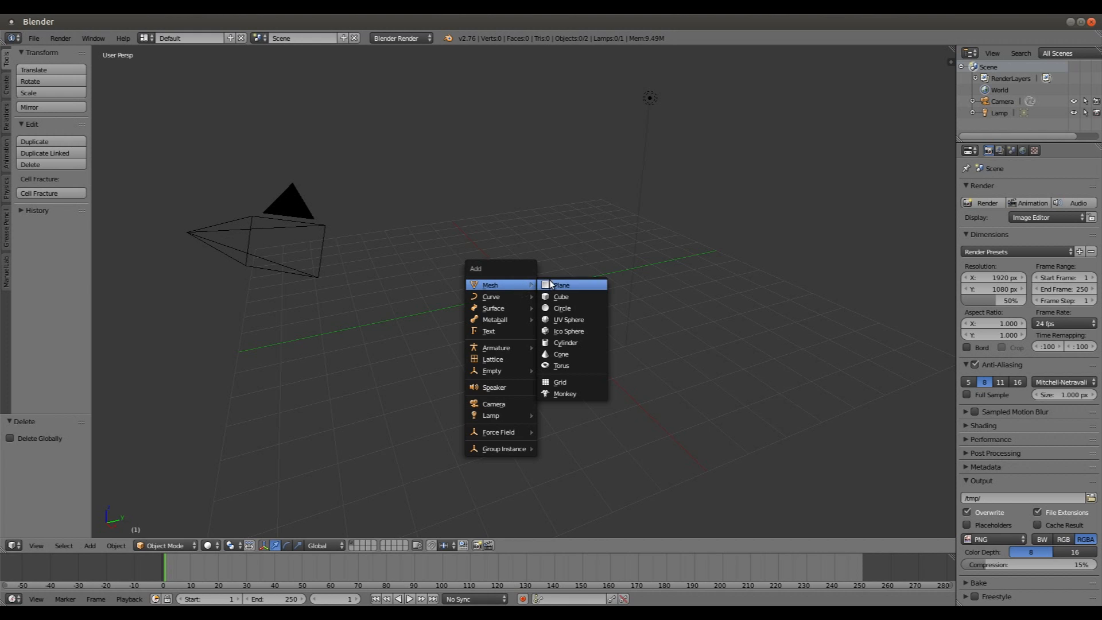
pyautogui.click(551, 285)
# Enter Edit Mode on the plane and scale its mesh by a factor of 20.
pyautogui.click(153, 546)
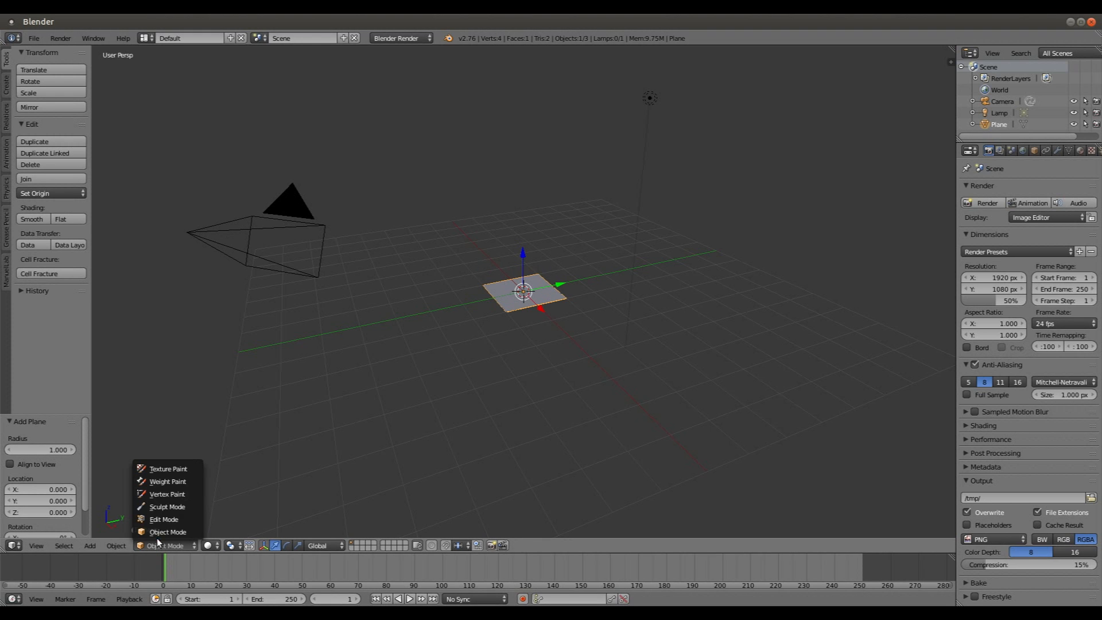
pyautogui.click(164, 519)
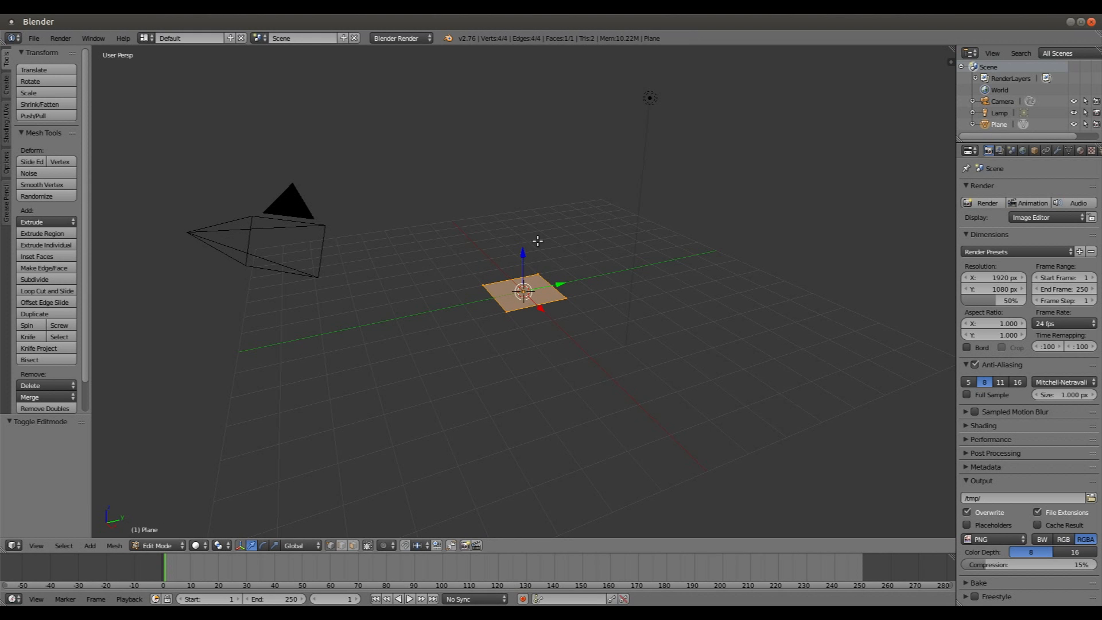
pyautogui.write('s')
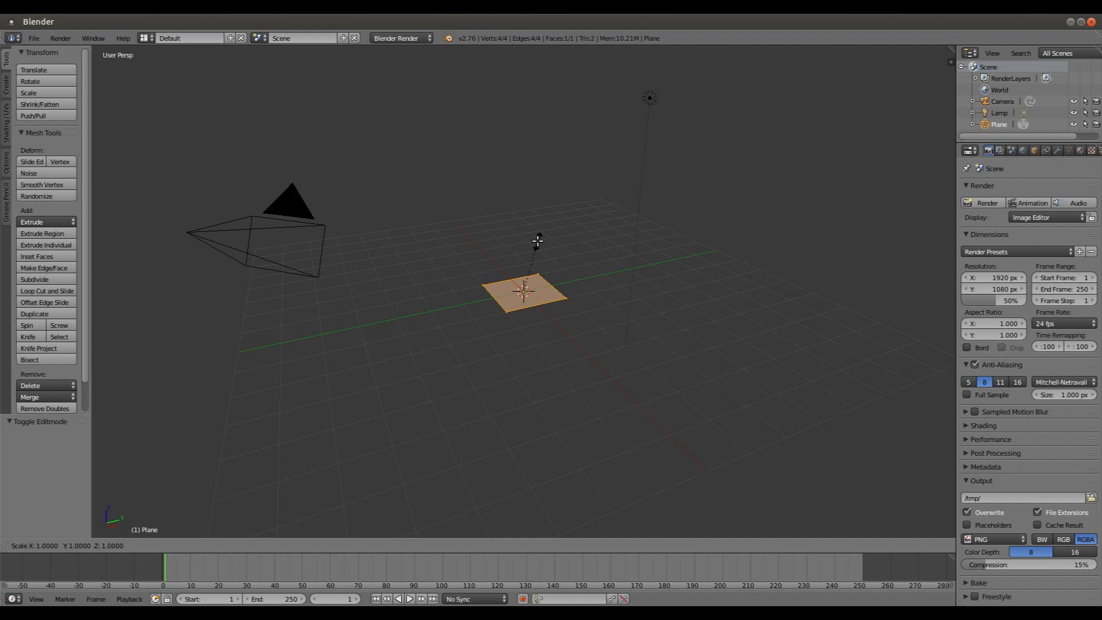
pyautogui.write('20')
pyautogui.press('Return')
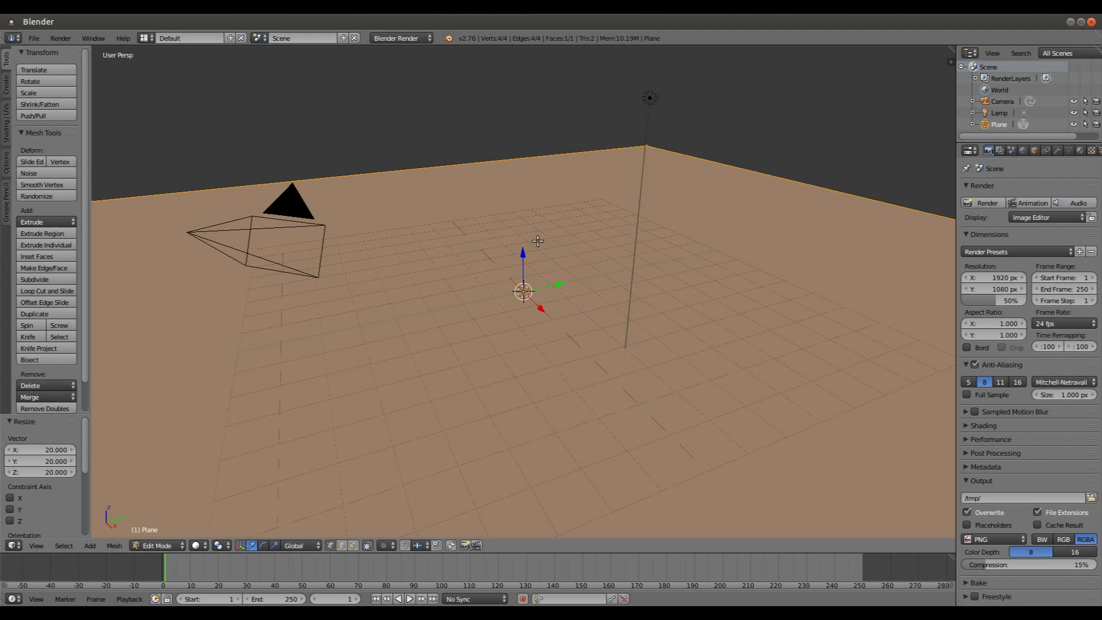
# Subdivide the scaled plane with 100 cuts.
pyautogui.click(51, 278)
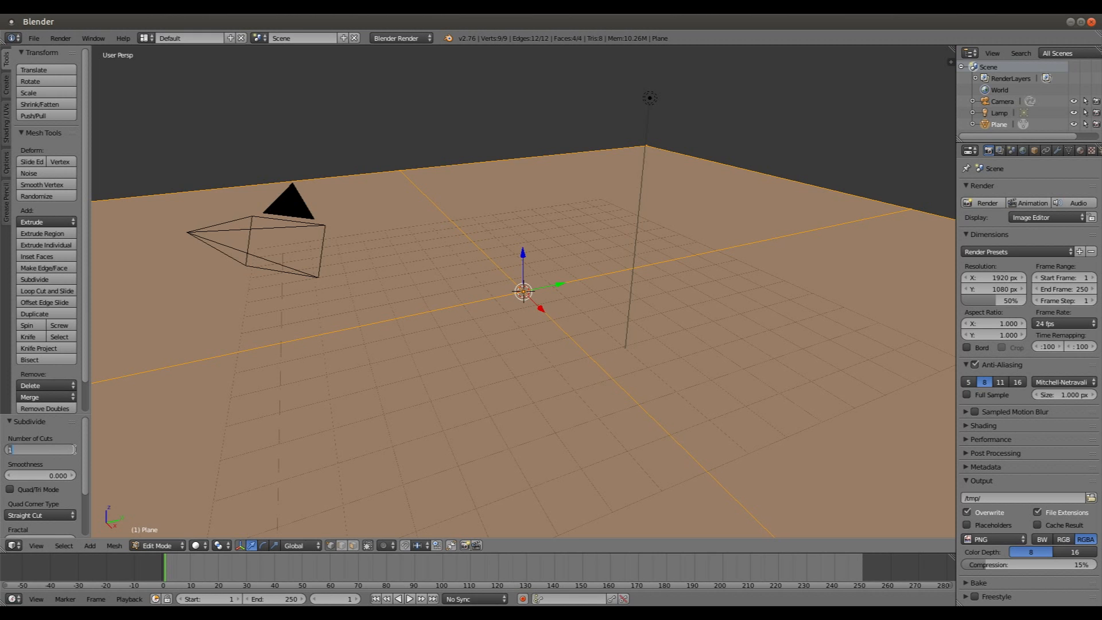
pyautogui.press('Return')
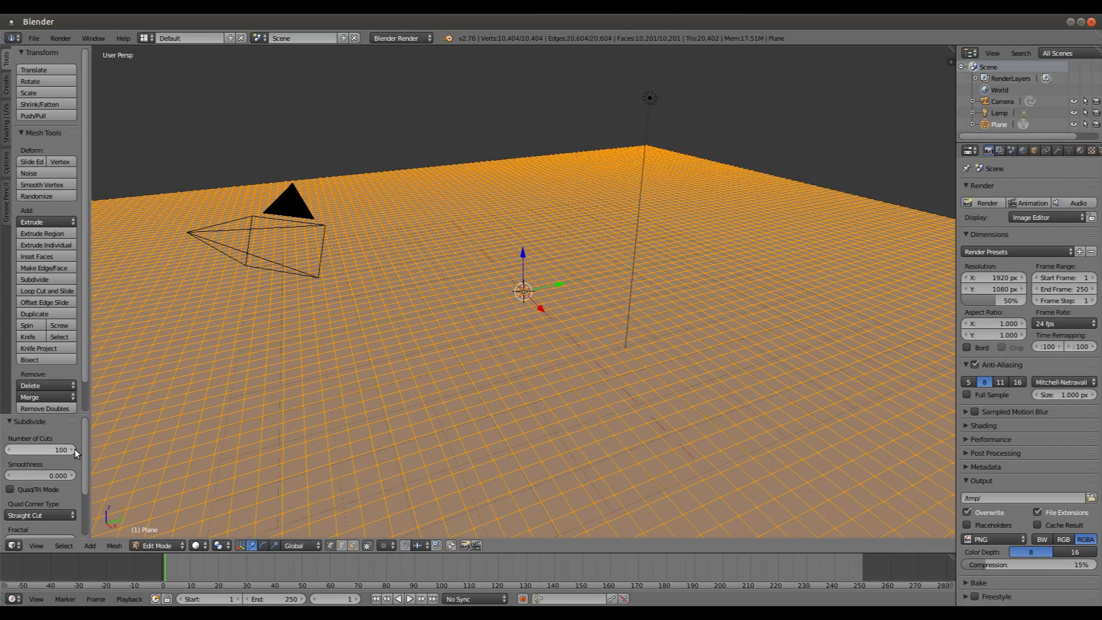
# Examine the subdivided plane's mesh density and vertex count from several distances and angles.
pyautogui.scroll(-3, 53, 454)
pyautogui.moveTo(376, 317); pyautogui.dragTo(454, 351, button='middle')
pyautogui.scroll(8, 454, 351)
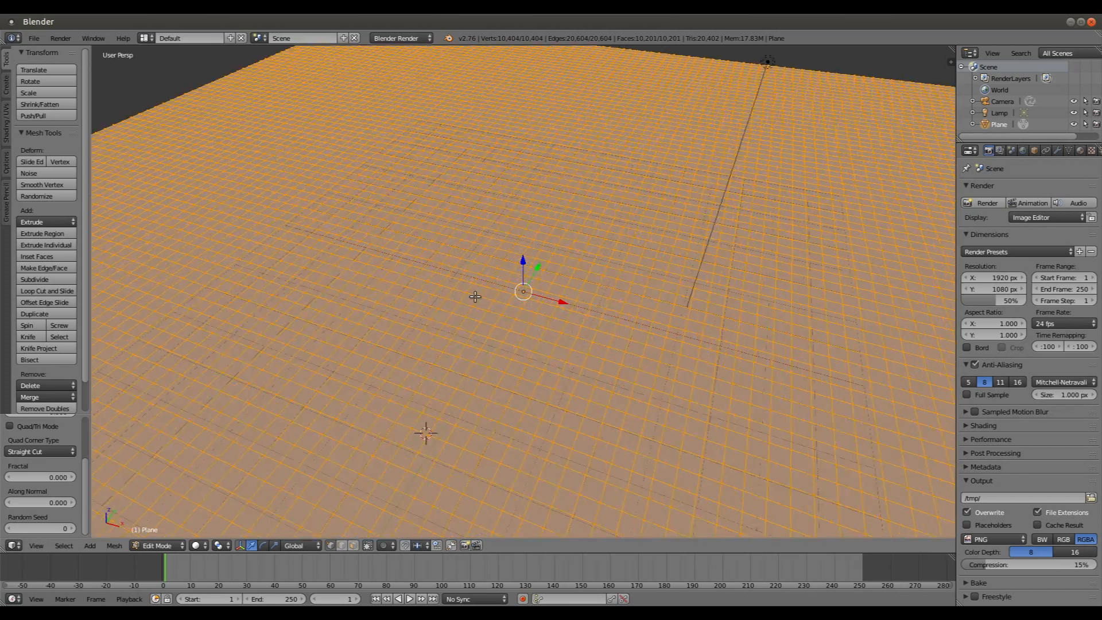
pyautogui.scroll(-3, 534, 316)
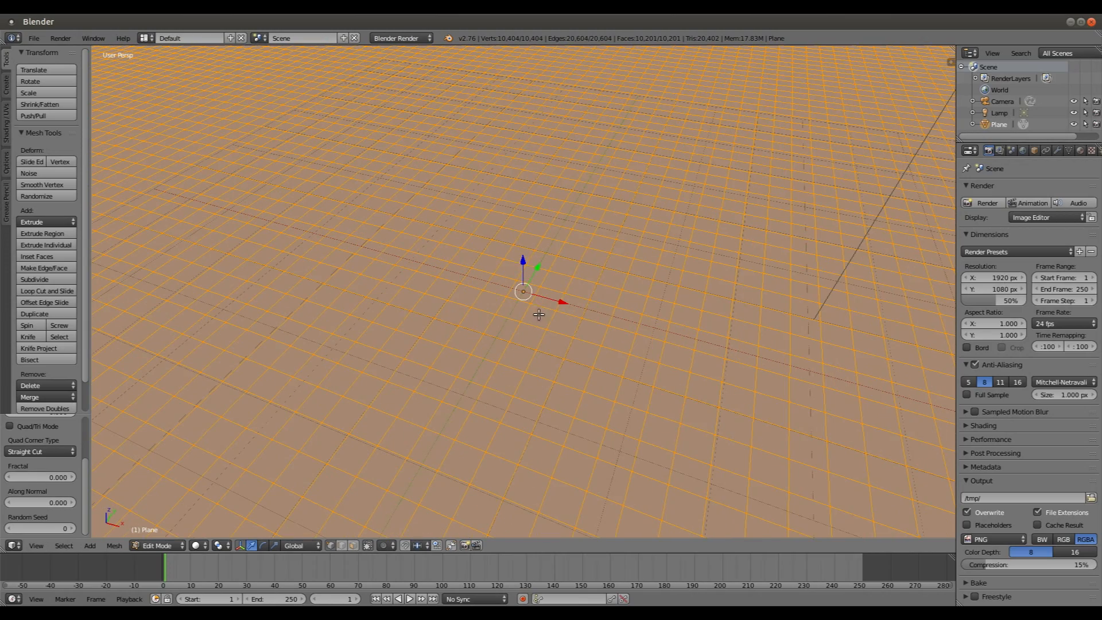
pyautogui.scroll(-5, 579, 255)
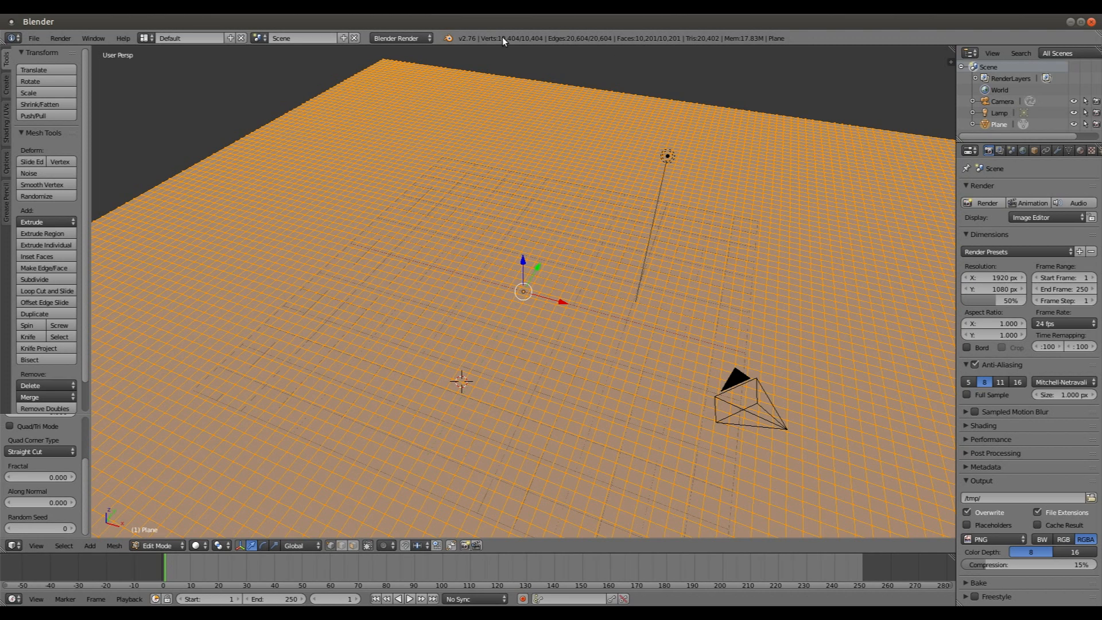
pyautogui.scroll(-5, 432, 336)
pyautogui.moveTo(432, 336); pyautogui.dragTo(479, 398, button='middle')
pyautogui.scroll(6, 479, 397)
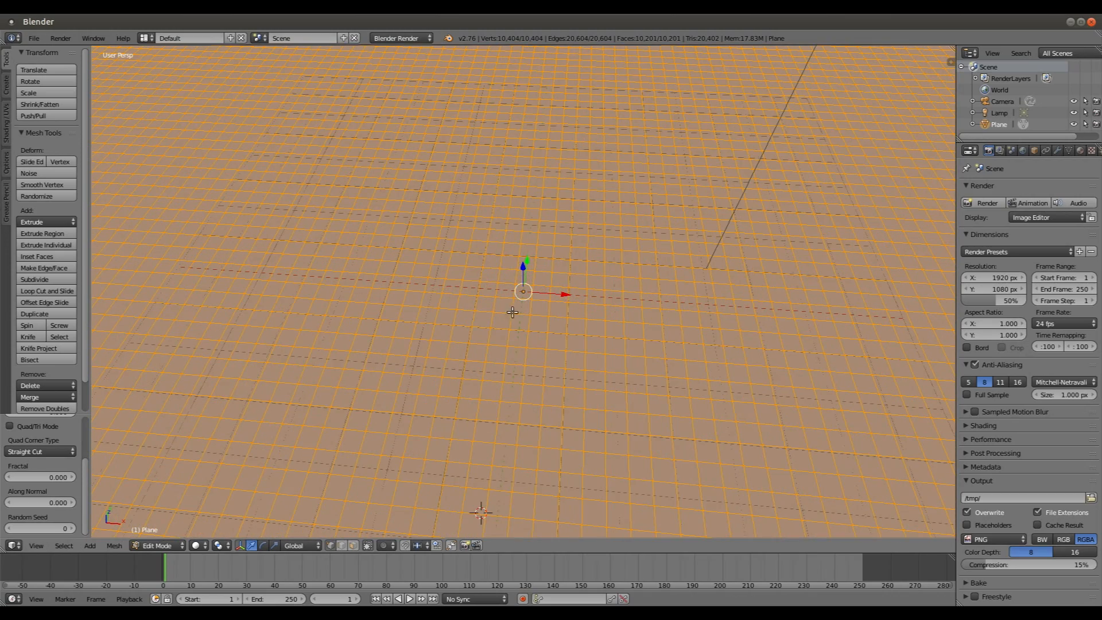
pyautogui.scroll(-4, 541, 313)
pyautogui.moveTo(541, 308)
pyautogui.mouseDown(button='middle')
pyautogui.moveTo(507, 305)
pyautogui.moveTo(536, 315)
pyautogui.mouseUp(button='middle')
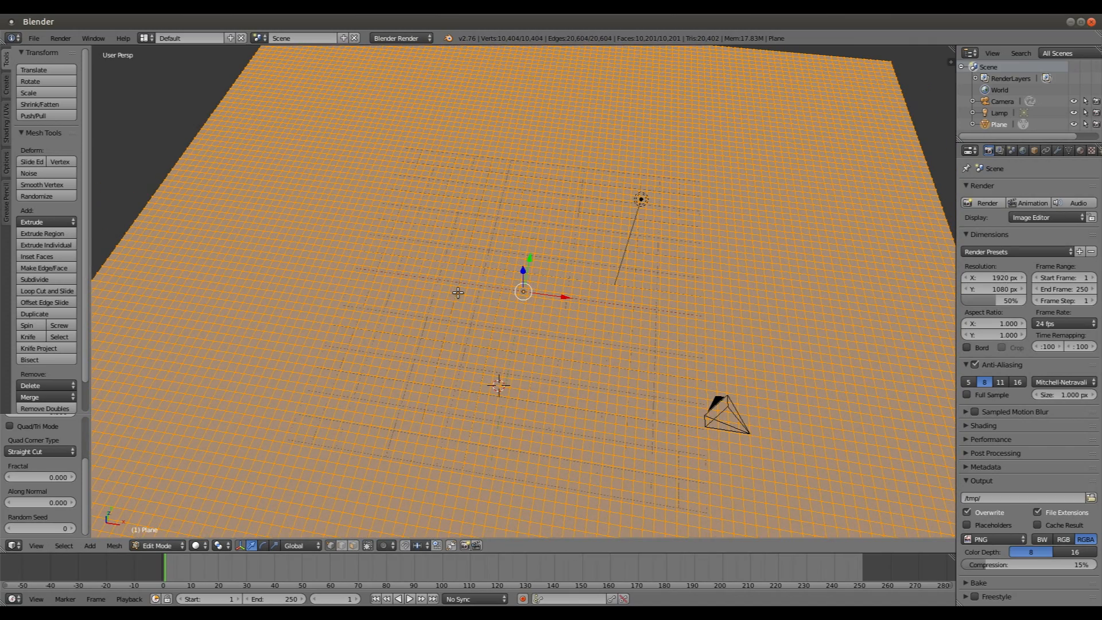
# Inspect the plane's grid of subdivisions up close and then the whole plane from a distance.
pyautogui.scroll(3, 457, 291)
pyautogui.scroll(-6, 516, 305)
pyautogui.moveTo(541, 320); pyautogui.dragTo(460, 300, button='middle')
pyautogui.scroll(6, 542, 312)
pyautogui.scroll(-8, 460, 301)
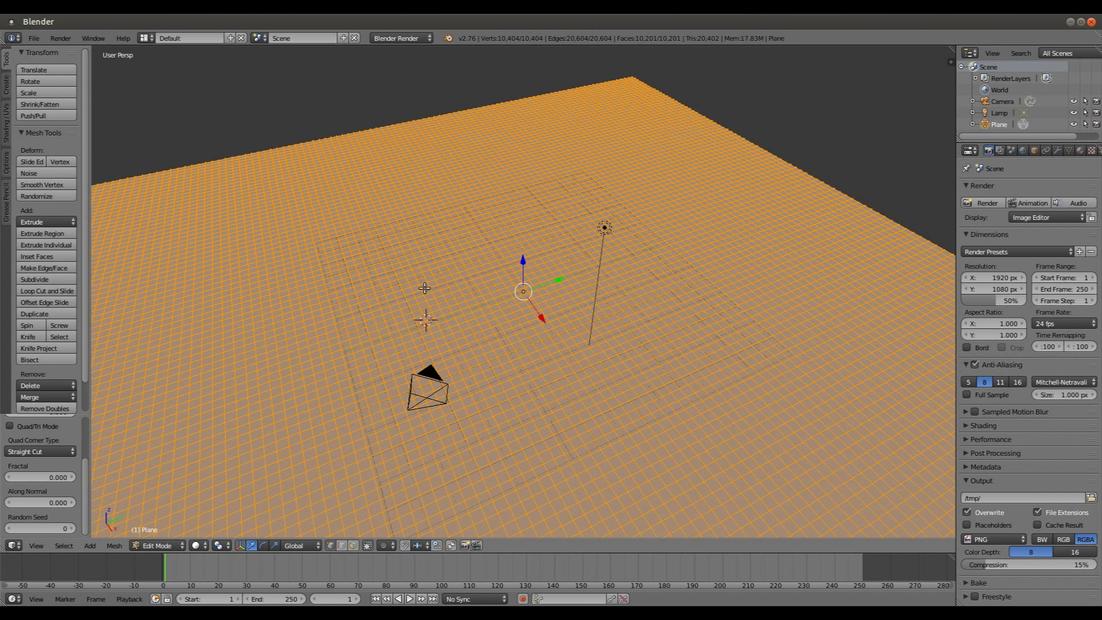
pyautogui.scroll(5, 462, 275)
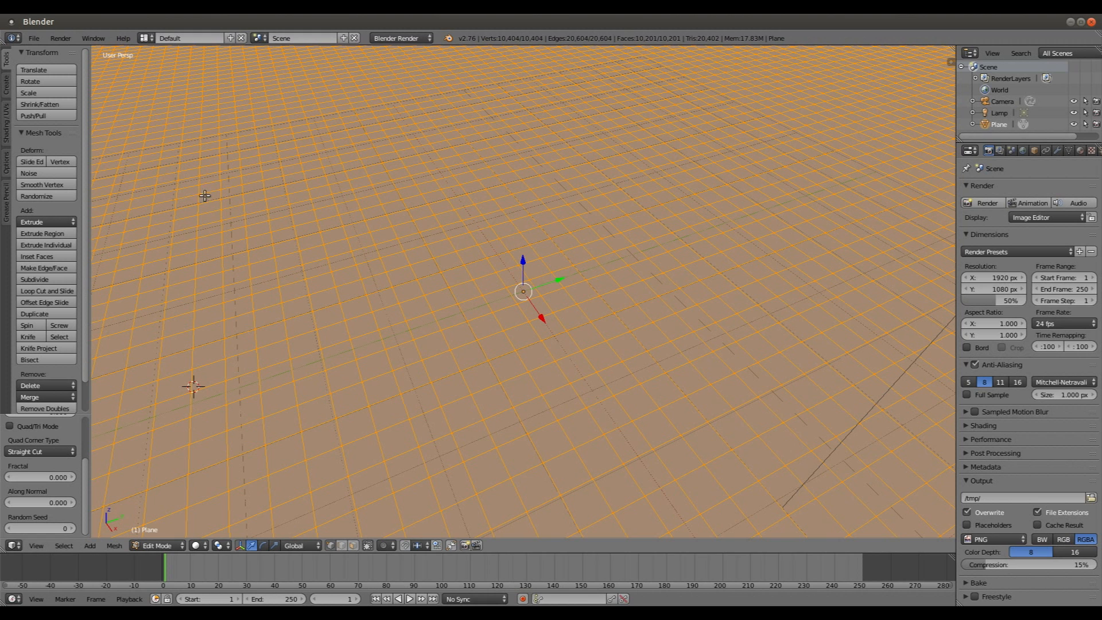
pyautogui.scroll(-2, 371, 281)
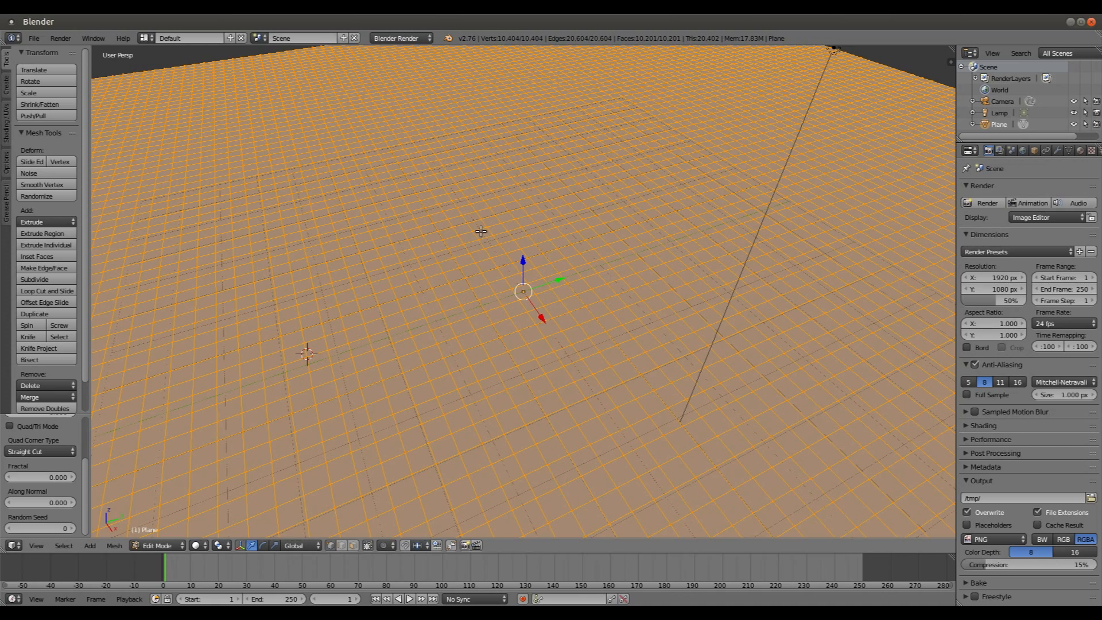
pyautogui.scroll(-4, 482, 231)
pyautogui.moveTo(438, 254); pyautogui.dragTo(510, 292, button='middle')
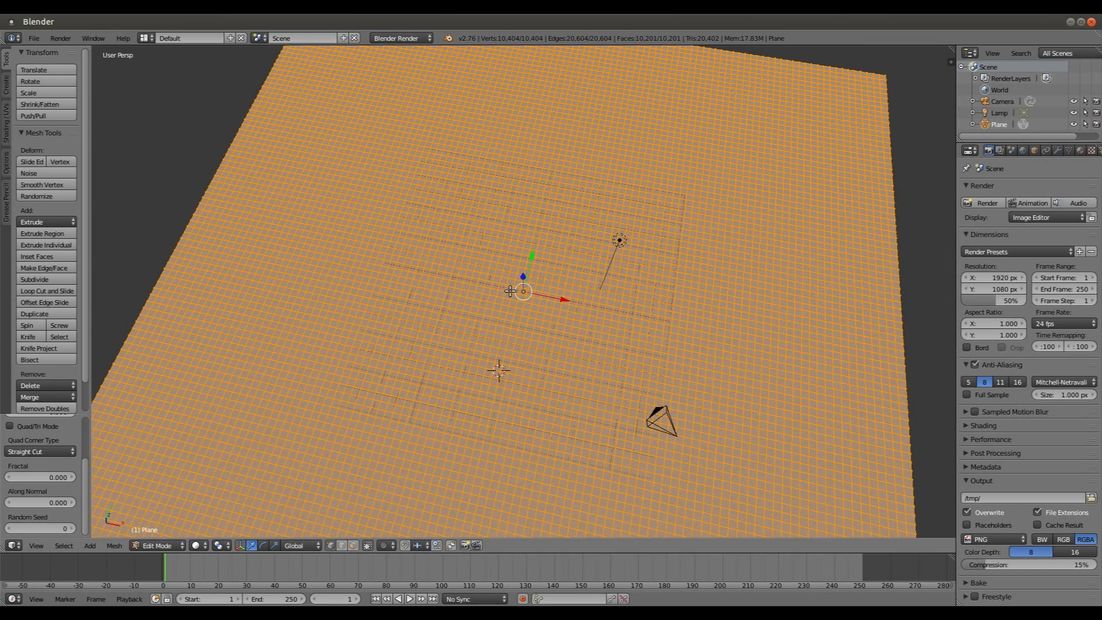
pyautogui.scroll(-2, 511, 291)
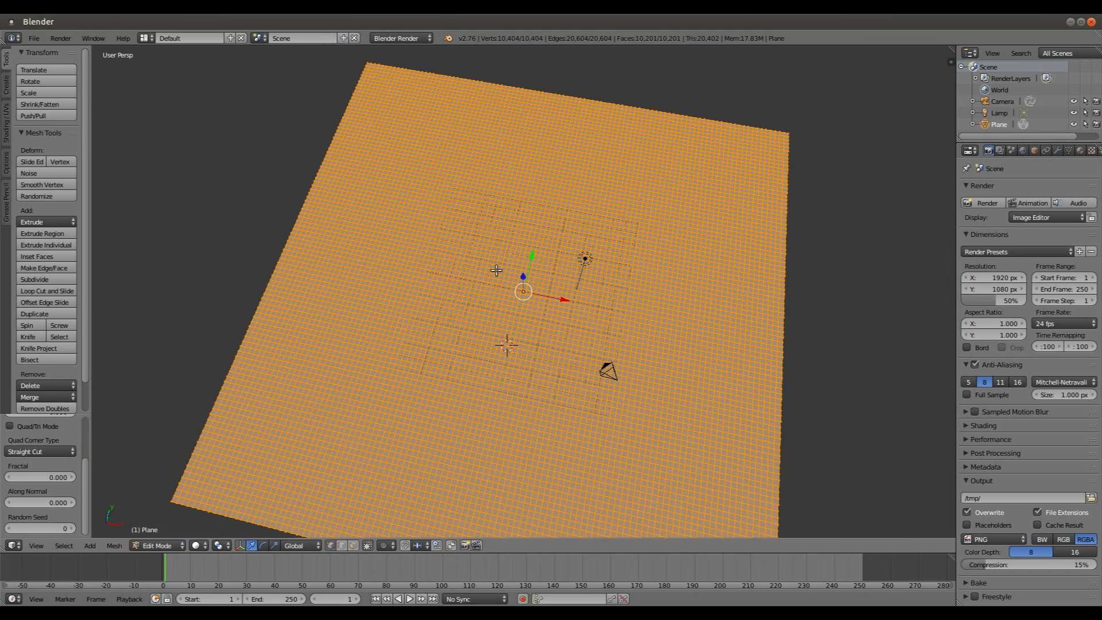
pyautogui.scroll(4, 524, 298)
pyautogui.scroll(3, 514, 296)
pyautogui.scroll(-8, 500, 281)
pyautogui.moveTo(488, 268); pyautogui.dragTo(450, 254, button='middle')
pyautogui.moveTo(506, 264); pyautogui.dragTo(534, 265, button='middle')
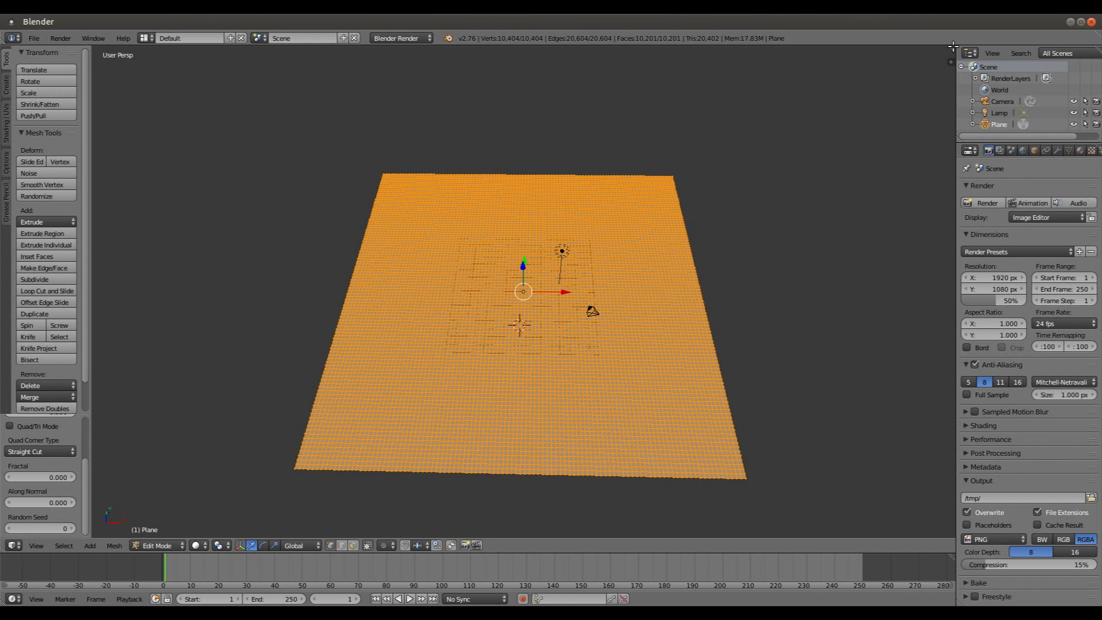
pyautogui.moveTo(953, 45); pyautogui.dragTo(754, 126)
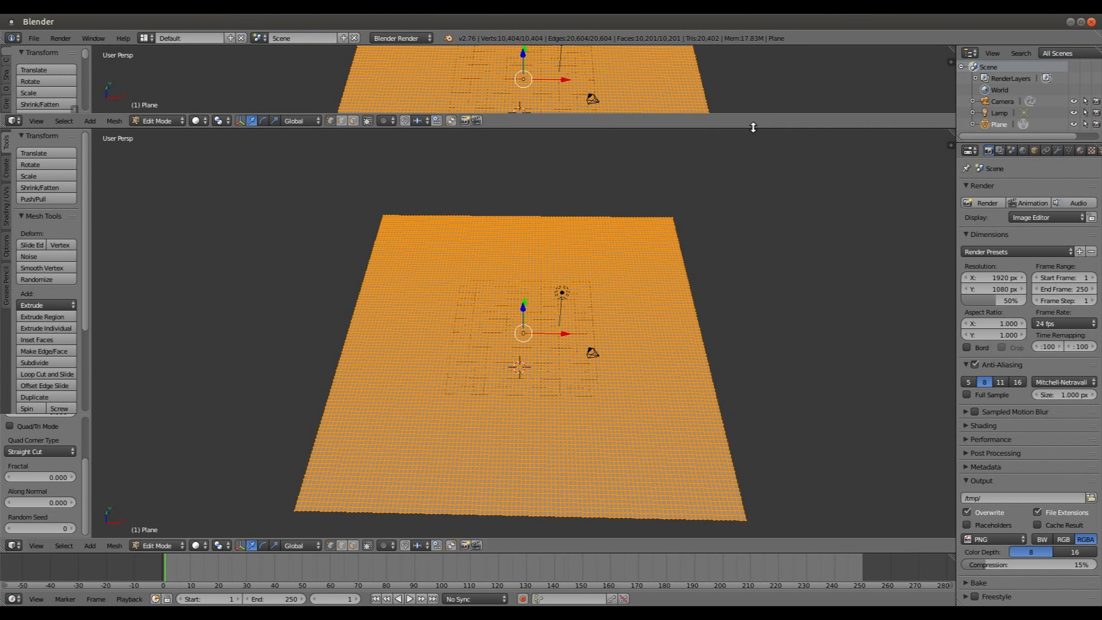
pyautogui.rightClick(755, 128)
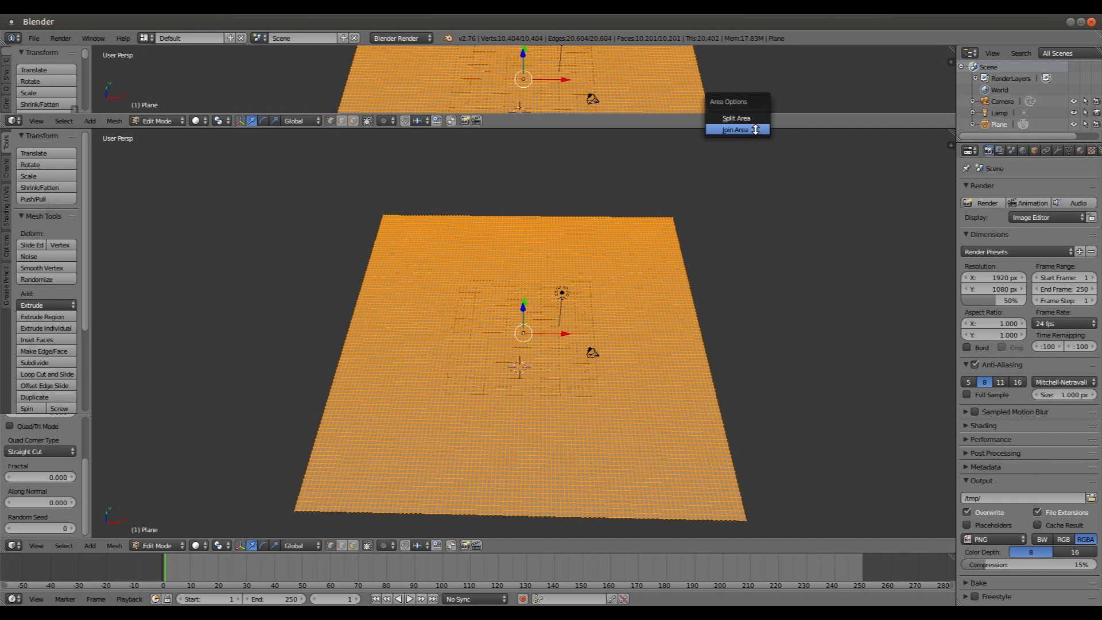
pyautogui.click(752, 128)
pyautogui.click(743, 100)
# Split the 3D viewport into two side-by-side areas and make the new one a UV/Image Editor.
pyautogui.moveTo(954, 48); pyautogui.dragTo(503, 93)
pyautogui.click(518, 546)
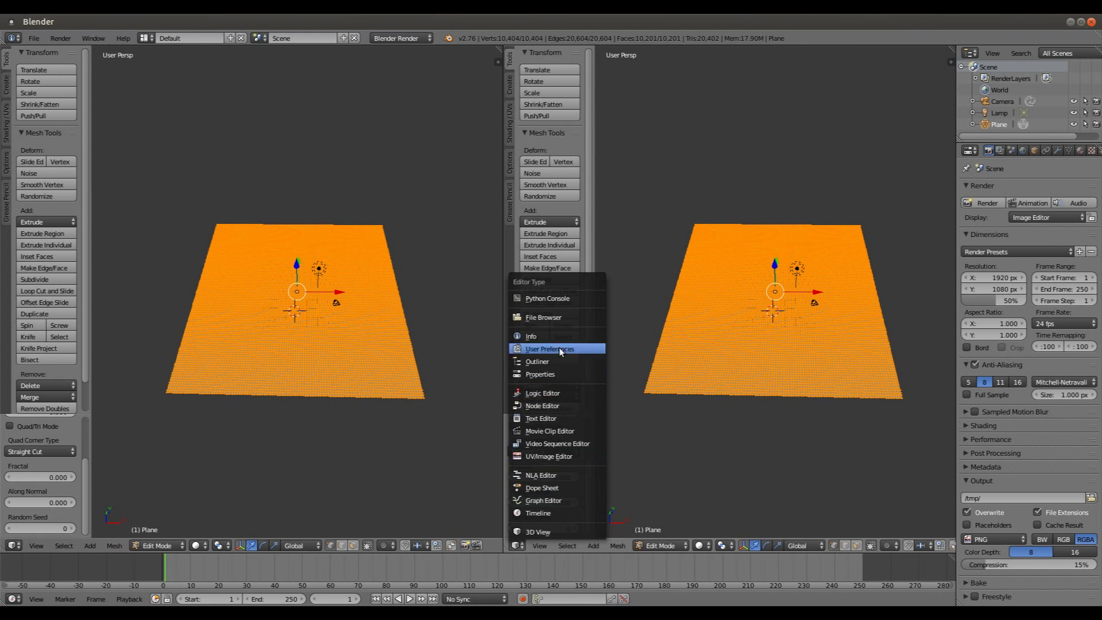
pyautogui.click(534, 456)
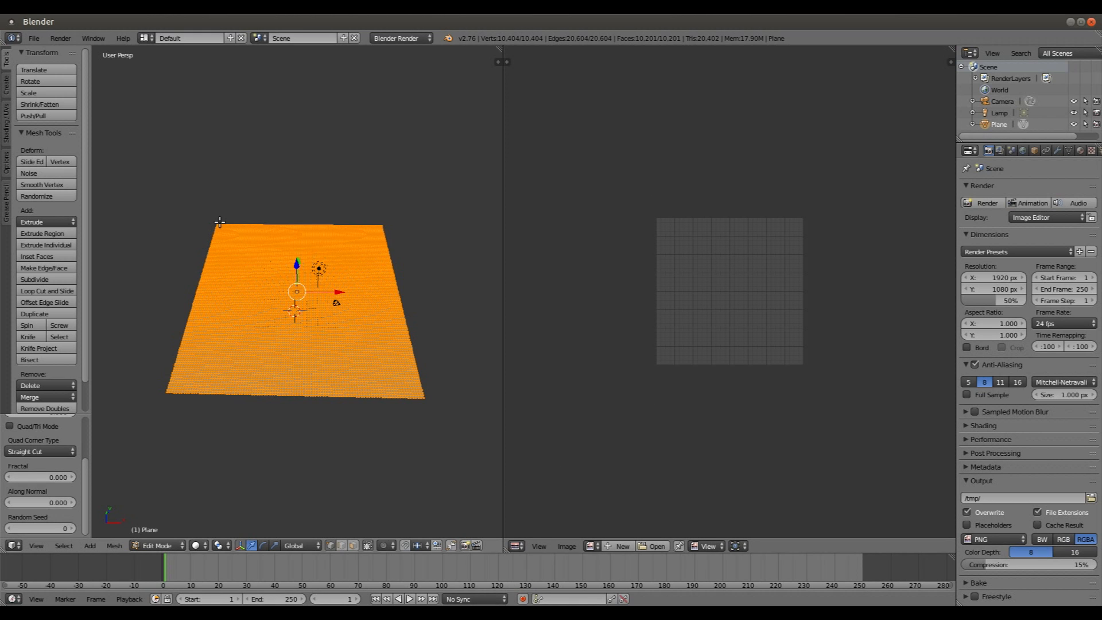
# Unwrap the whole plane mesh with the standard Unwrap method and frame its UV layout.
pyautogui.press('u')
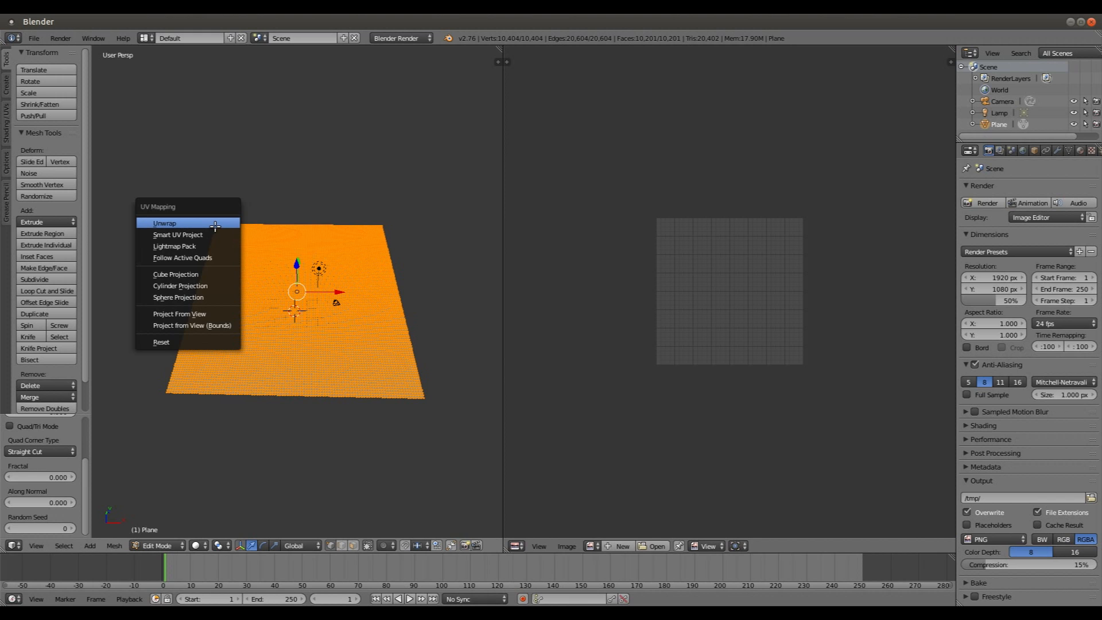
pyautogui.click(215, 227)
pyautogui.scroll(5, 686, 321)
pyautogui.press('Home')
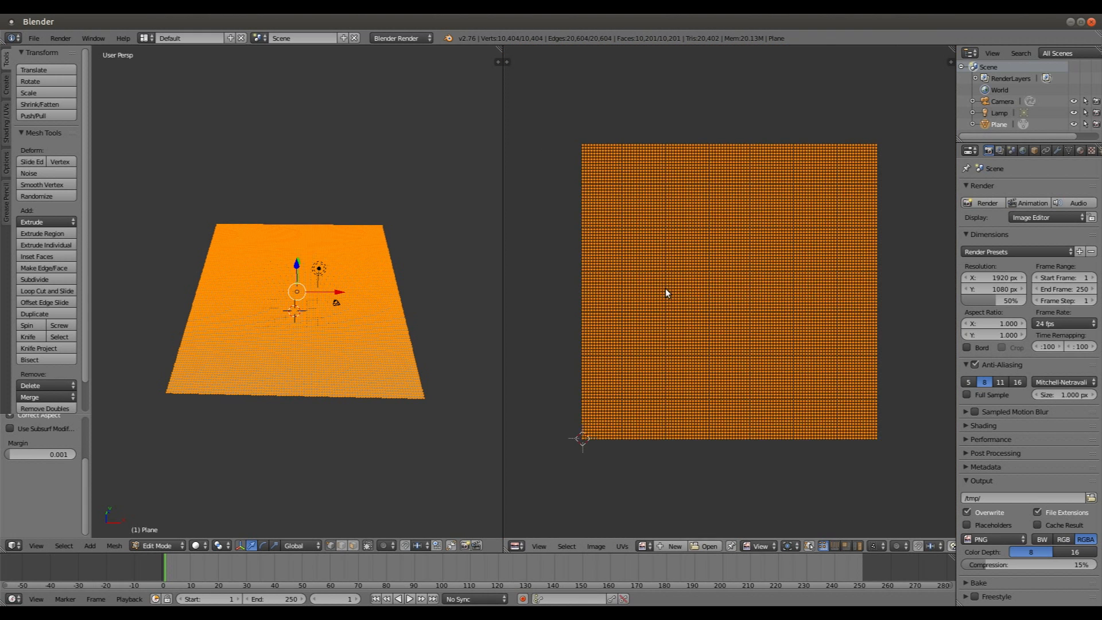
pyautogui.scroll(-2, 666, 293)
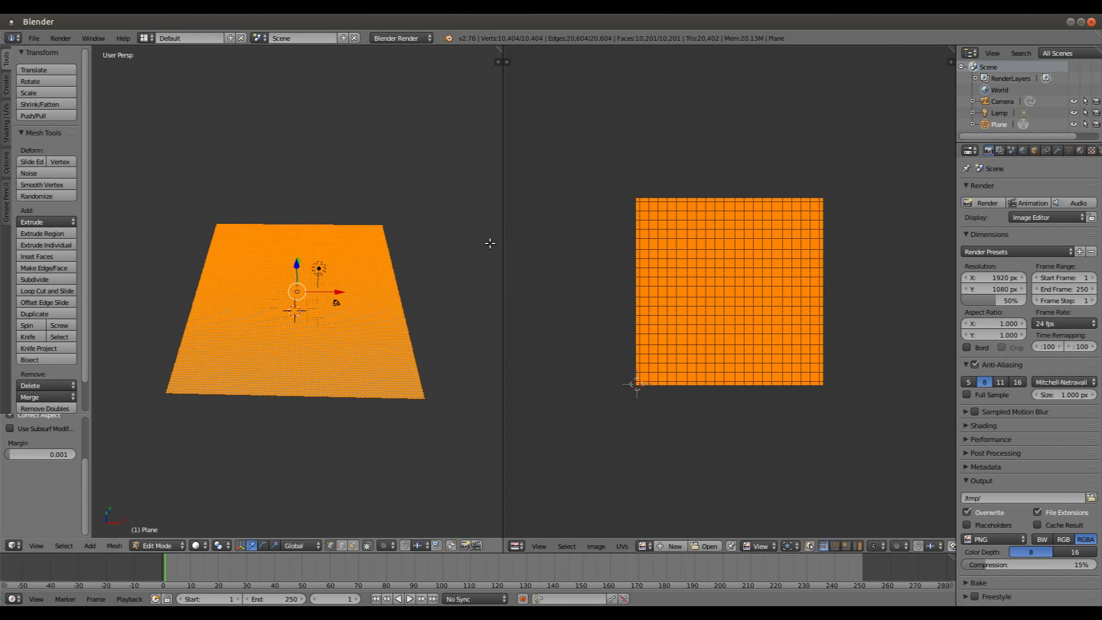
# Join the UV editor area back into the 3D viewport and return the plane to Object Mode.
pyautogui.rightClick(504, 215)
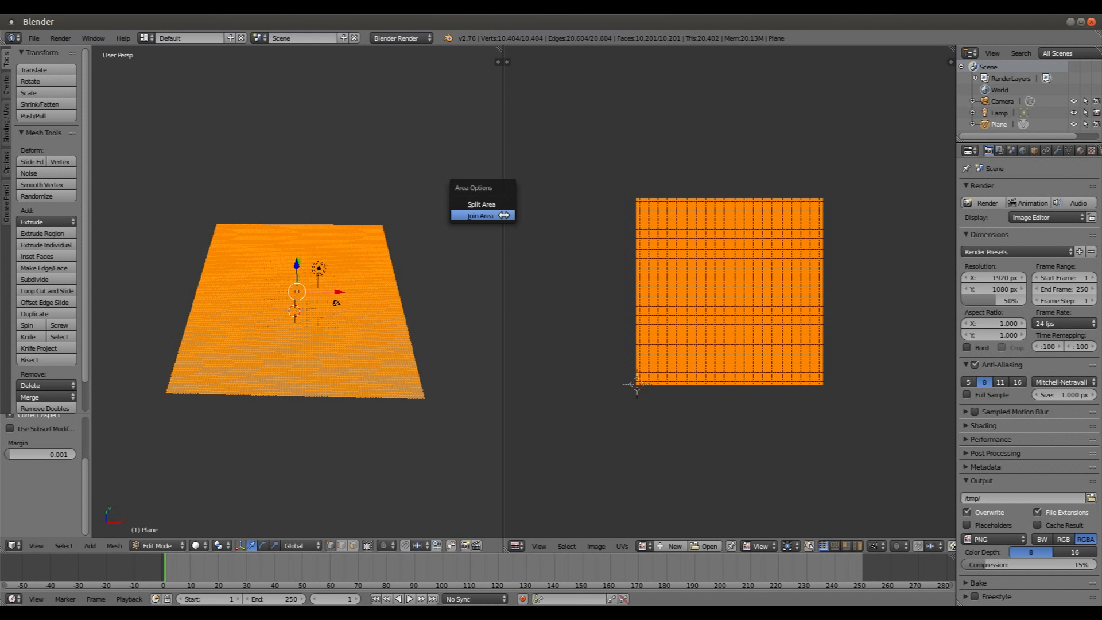
pyautogui.click(501, 216)
pyautogui.click(727, 220)
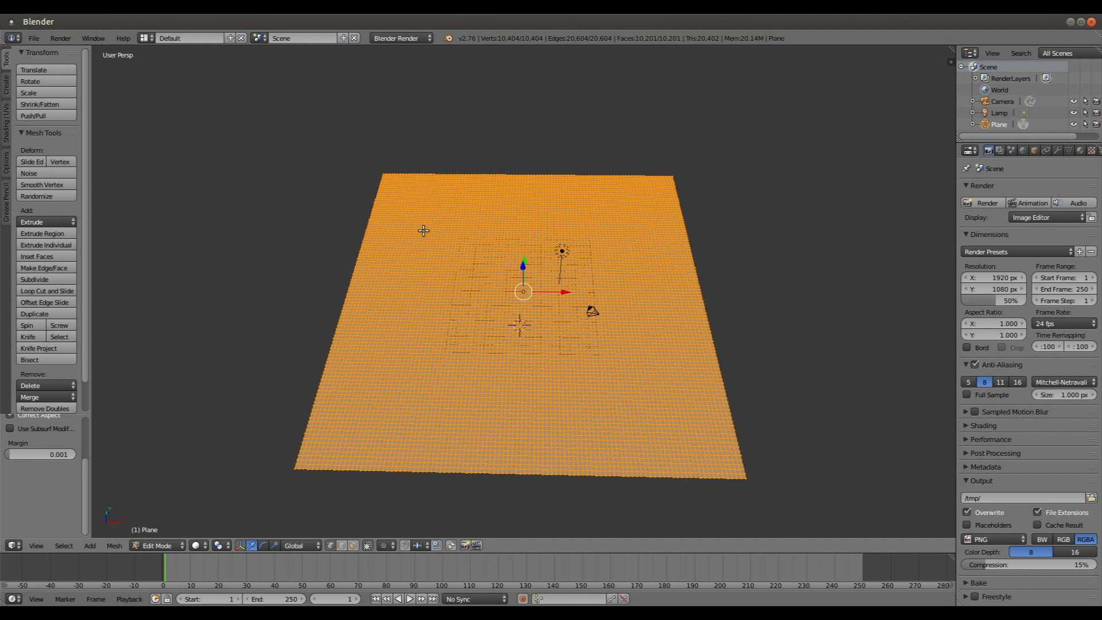
pyautogui.click(155, 547)
pyautogui.click(159, 533)
# Add a Monkey mesh and reposition it just past the plane's centre, resting slightly above the surface.
pyautogui.moveTo(480, 339); pyautogui.dragTo(395, 308, button='middle')
pyautogui.scroll(6, 534, 238)
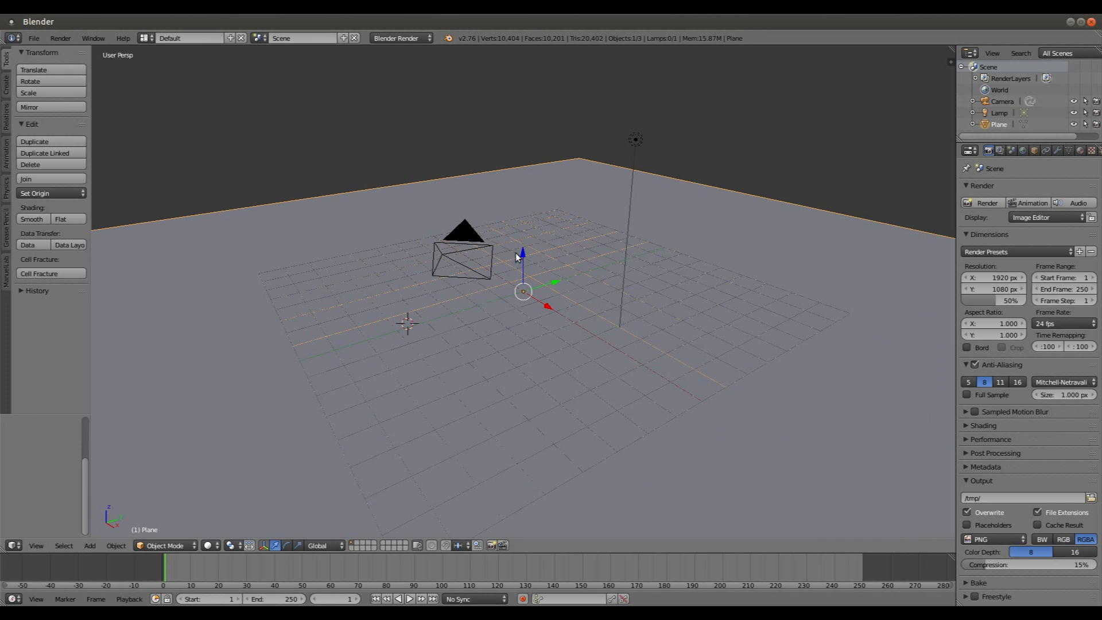
pyautogui.hotkey('shift', 'a')
pyautogui.moveTo(505, 267)
pyautogui.click(546, 375)
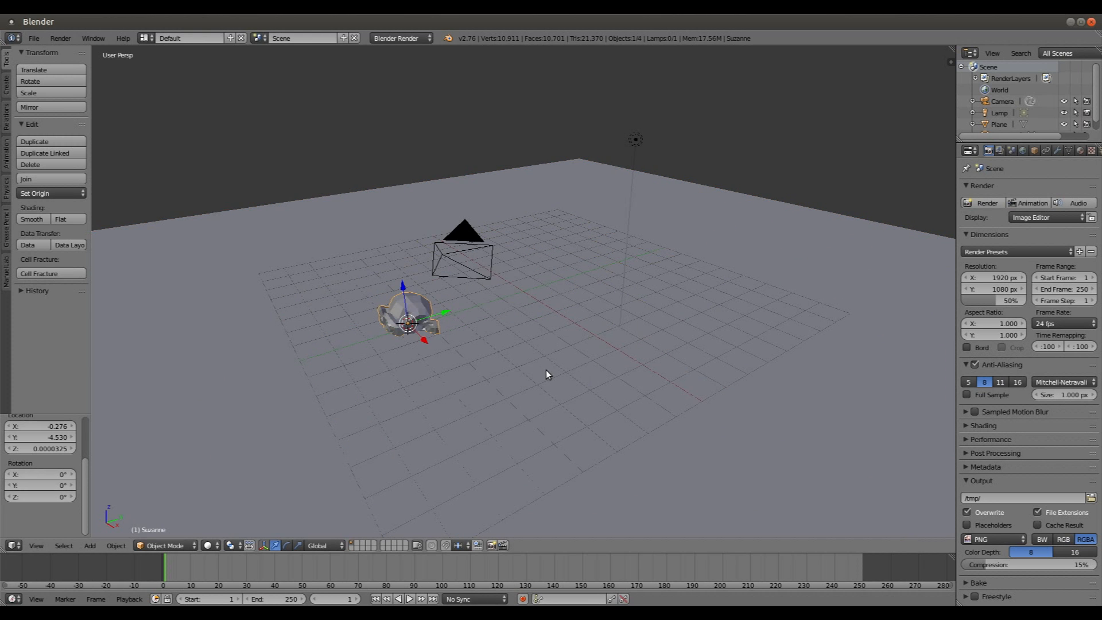
pyautogui.moveTo(403, 291); pyautogui.dragTo(541, 264)
pyautogui.moveTo(541, 264); pyautogui.dragTo(493, 238, button='middle')
pyautogui.moveTo(499, 187); pyautogui.dragTo(623, 274)
pyautogui.moveTo(582, 233); pyautogui.dragTo(583, 235)
pyautogui.click(442, 297)
# Apply smooth shading to the plane and the monkey.
pyautogui.rightClick(354, 248)
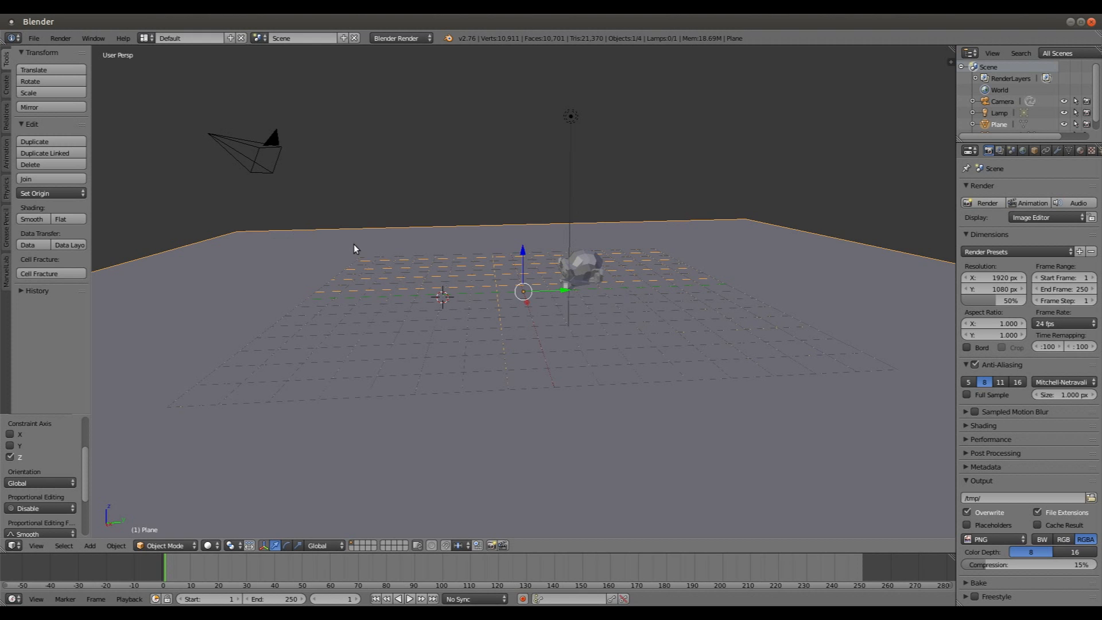
pyautogui.click(35, 220)
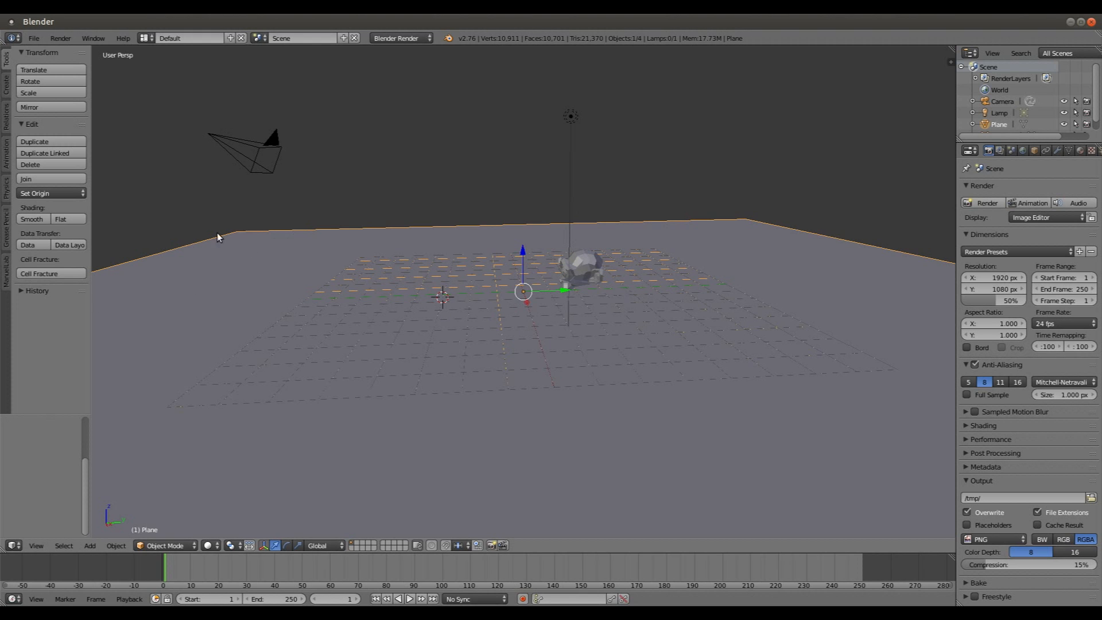
pyautogui.moveTo(493, 276); pyautogui.dragTo(546, 311, button='middle')
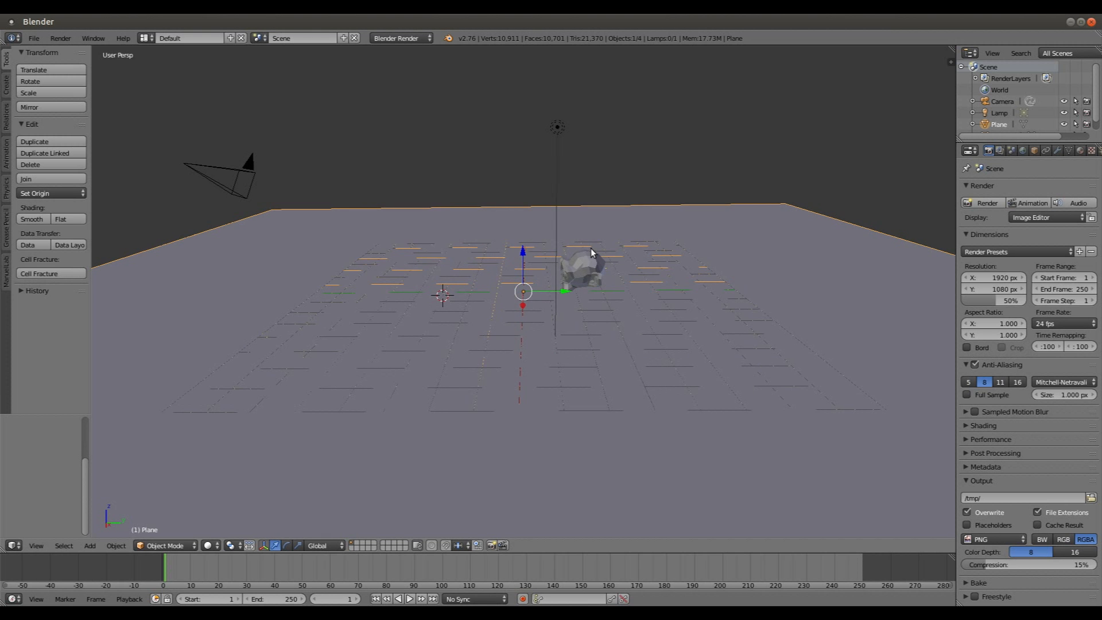
pyautogui.rightClick(579, 261)
pyautogui.click(29, 219)
# Tilt the monkey slightly backwards and lower it a little along Z into the plane.
pyautogui.moveTo(448, 299); pyautogui.dragTo(534, 224, button='middle')
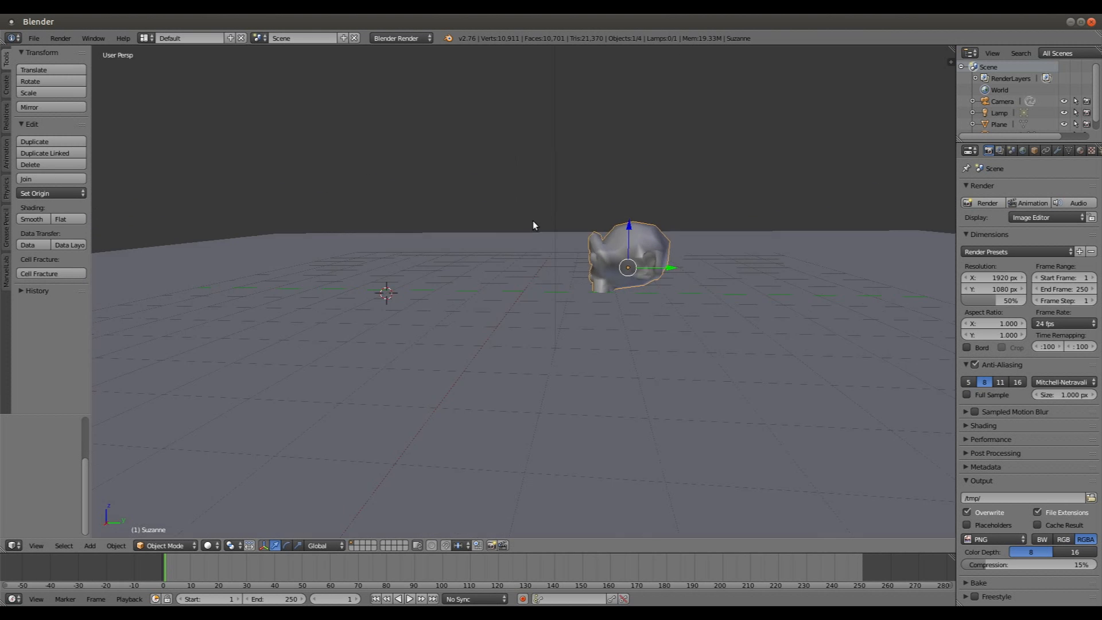
pyautogui.press('r')
pyautogui.click(692, 251)
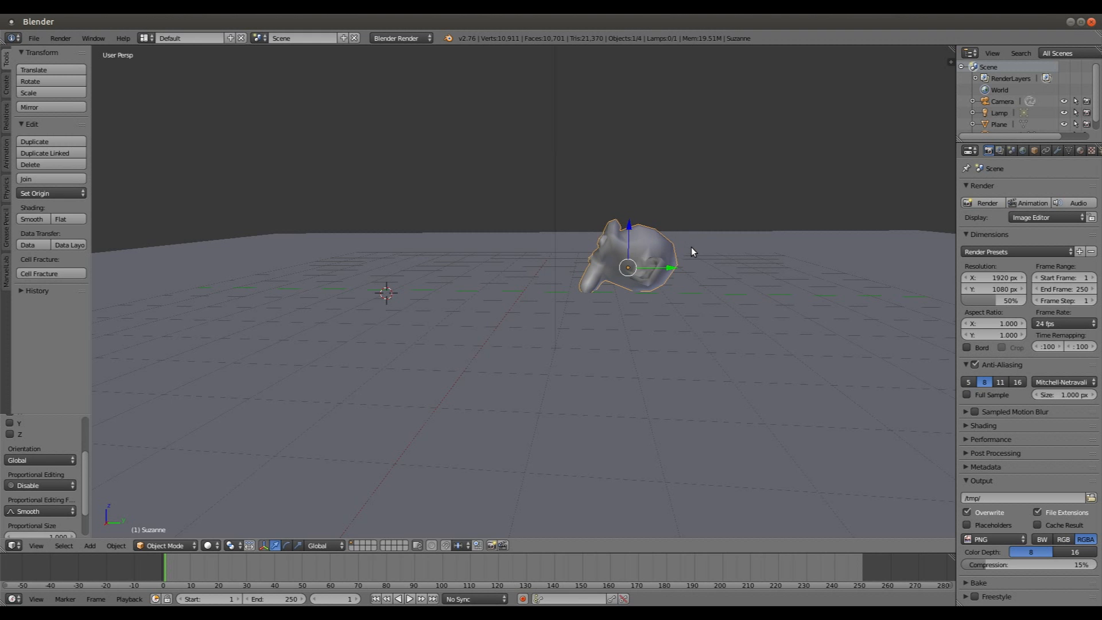
pyautogui.moveTo(628, 224); pyautogui.dragTo(629, 234)
# Add an Ico Sphere beside the monkey, slightly raised from the plane, and stretch it along the Z axis into a tall rock shape.
pyautogui.moveTo(481, 251); pyautogui.dragTo(585, 260, button='middle')
pyautogui.hotkey('shift', 'a')
pyautogui.moveTo(673, 264)
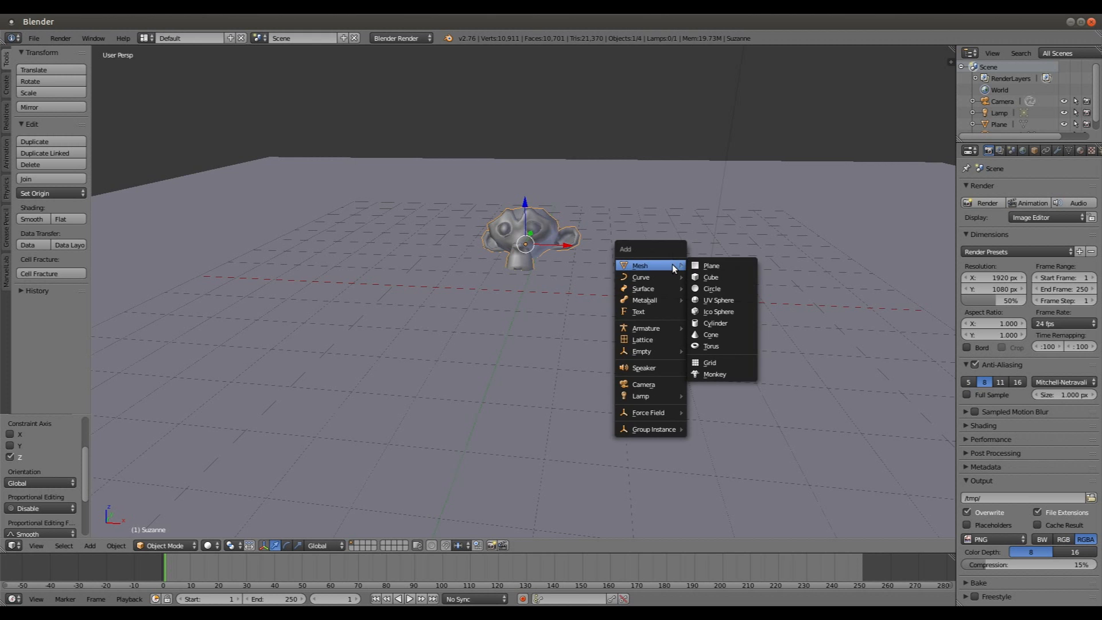
pyautogui.click(710, 313)
pyautogui.moveTo(678, 229); pyautogui.dragTo(705, 211)
pyautogui.press('s')
pyautogui.press('z')
pyautogui.click(705, 152)
pyautogui.moveTo(734, 221); pyautogui.dragTo(659, 232, button='middle')
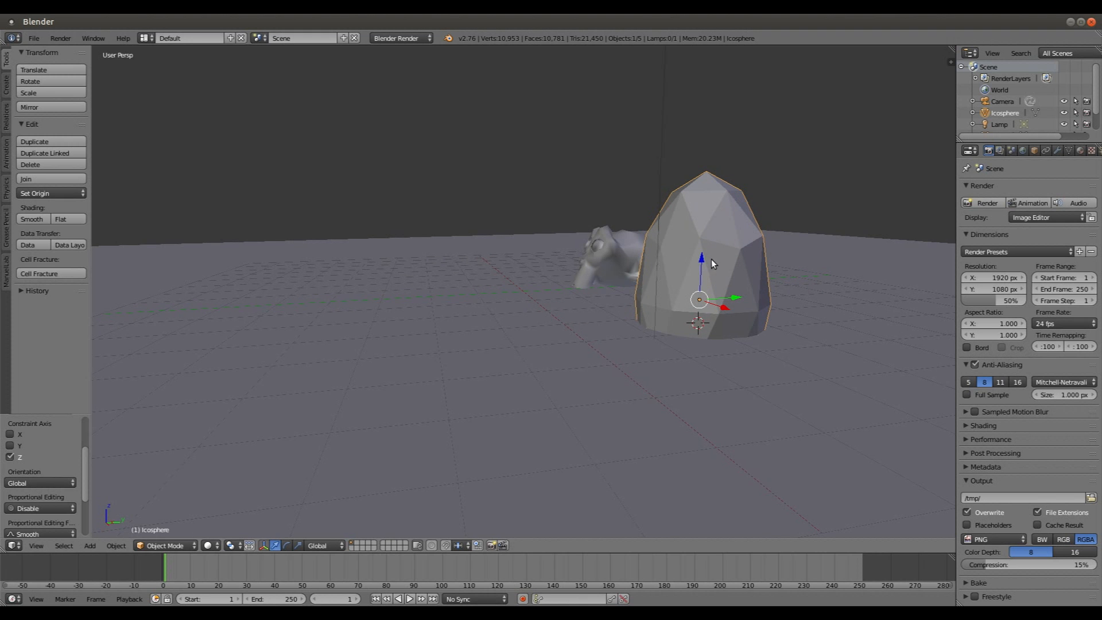
pyautogui.moveTo(701, 262); pyautogui.dragTo(674, 213, button='middle')
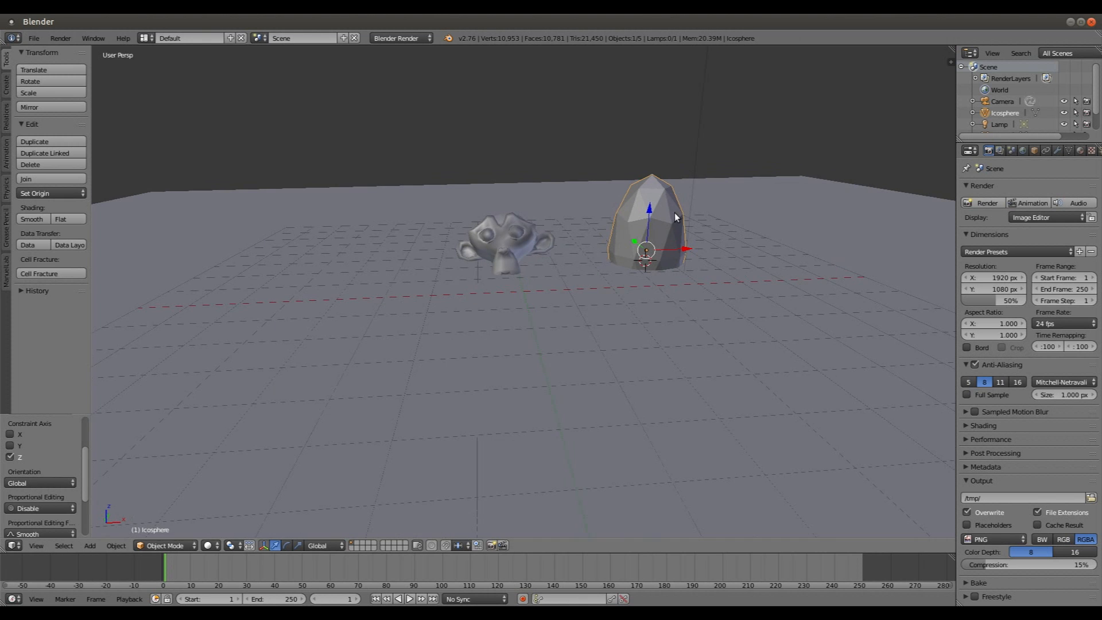
# Give the monkey a new material named Monkey with a bright green diffuse colour.
pyautogui.rightClick(516, 232)
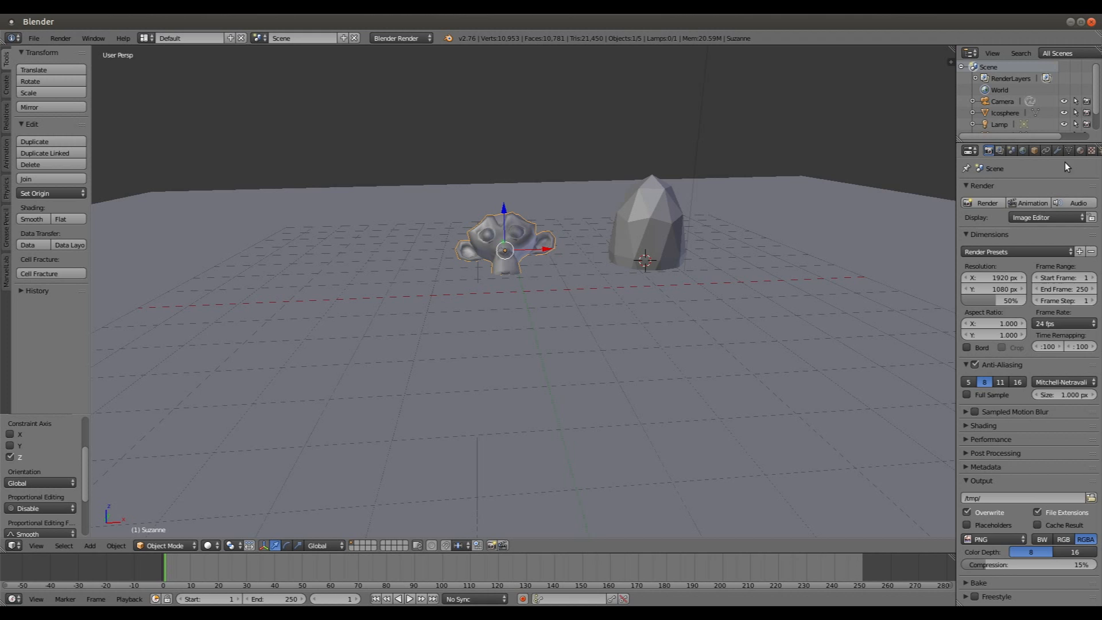
pyautogui.click(1080, 150)
pyautogui.click(1018, 226)
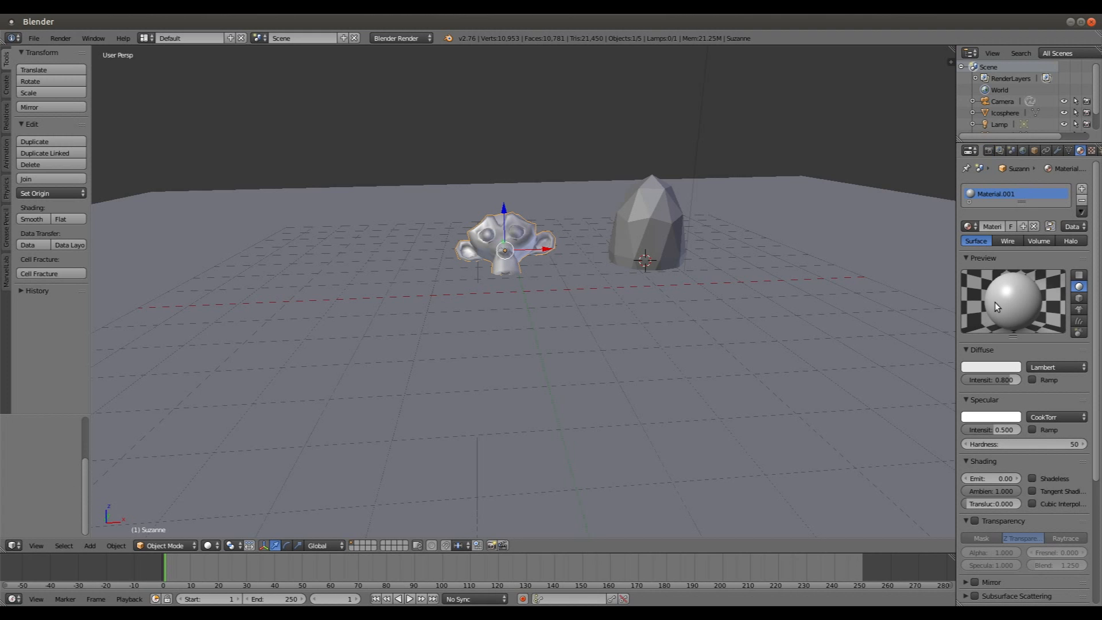
pyautogui.doubleClick(1018, 195)
pyautogui.write('Monkey')
pyautogui.press('Return')
pyautogui.click(987, 367)
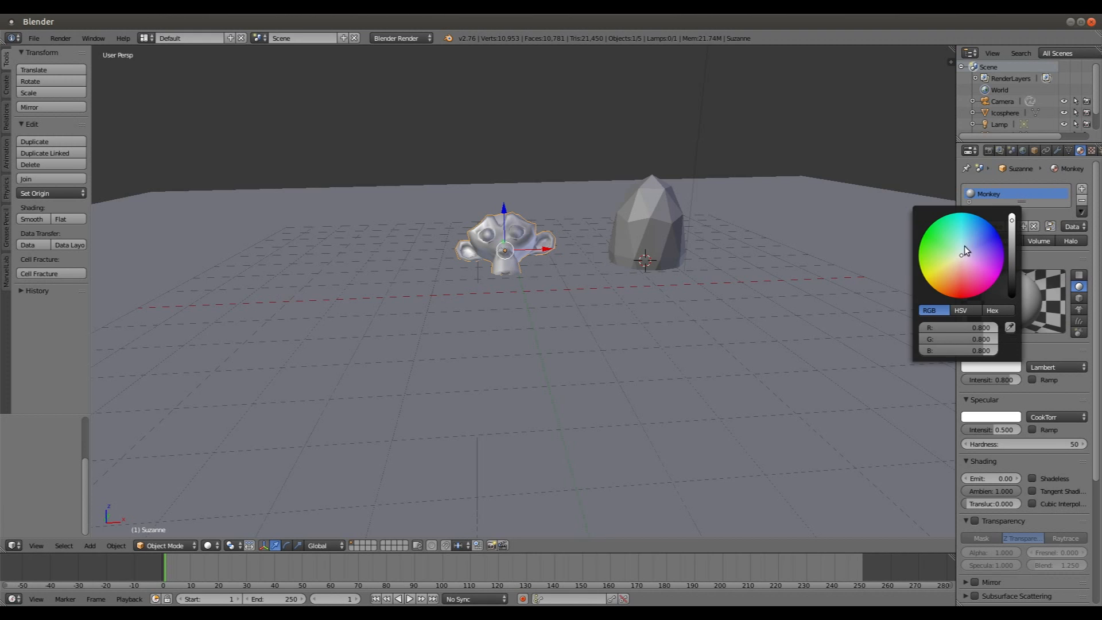
pyautogui.moveTo(954, 263); pyautogui.dragTo(925, 233)
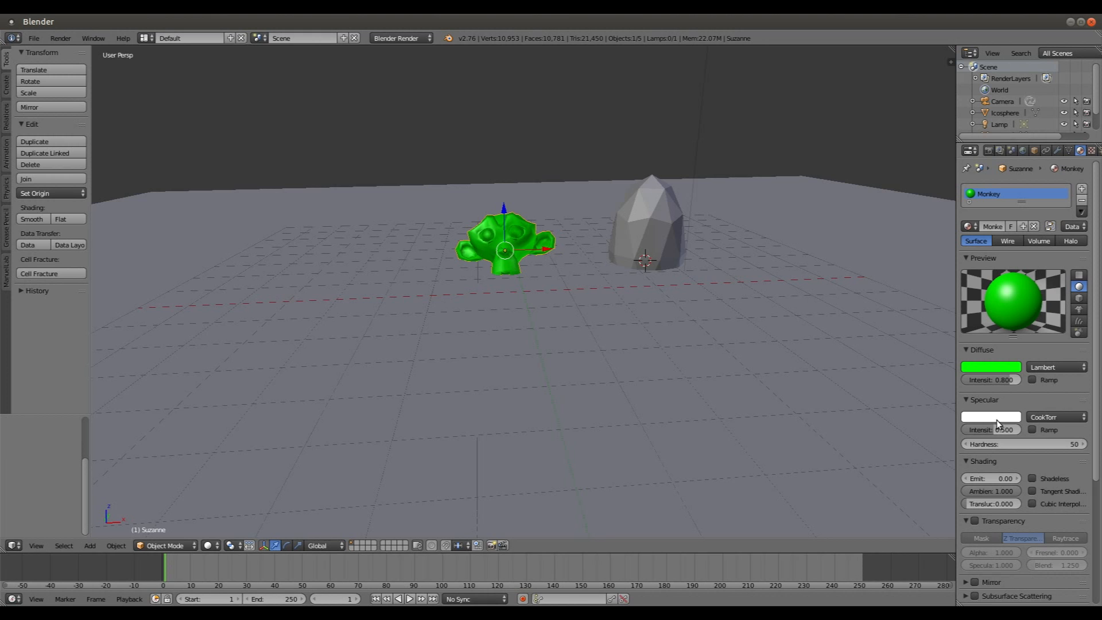
# Give the icosphere a new red material with diffuse intensity 1.000 and shade it smooth.
pyautogui.rightClick(650, 213)
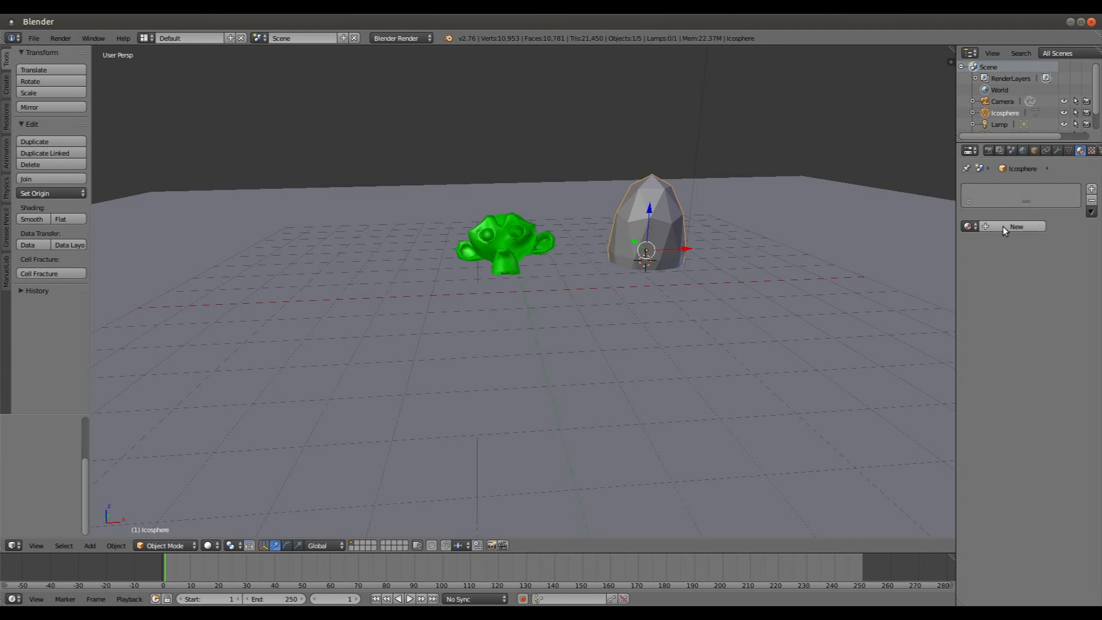
pyautogui.click(1034, 227)
pyautogui.click(979, 366)
pyautogui.moveTo(955, 269); pyautogui.dragTo(959, 298)
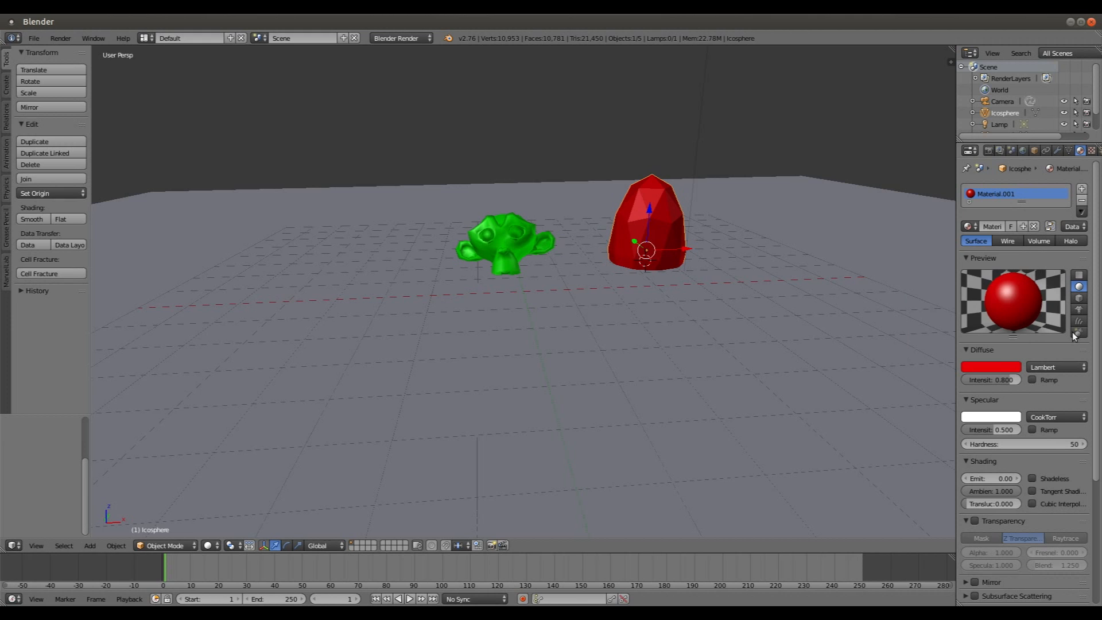
pyautogui.moveTo(993, 380); pyautogui.dragTo(1020, 379)
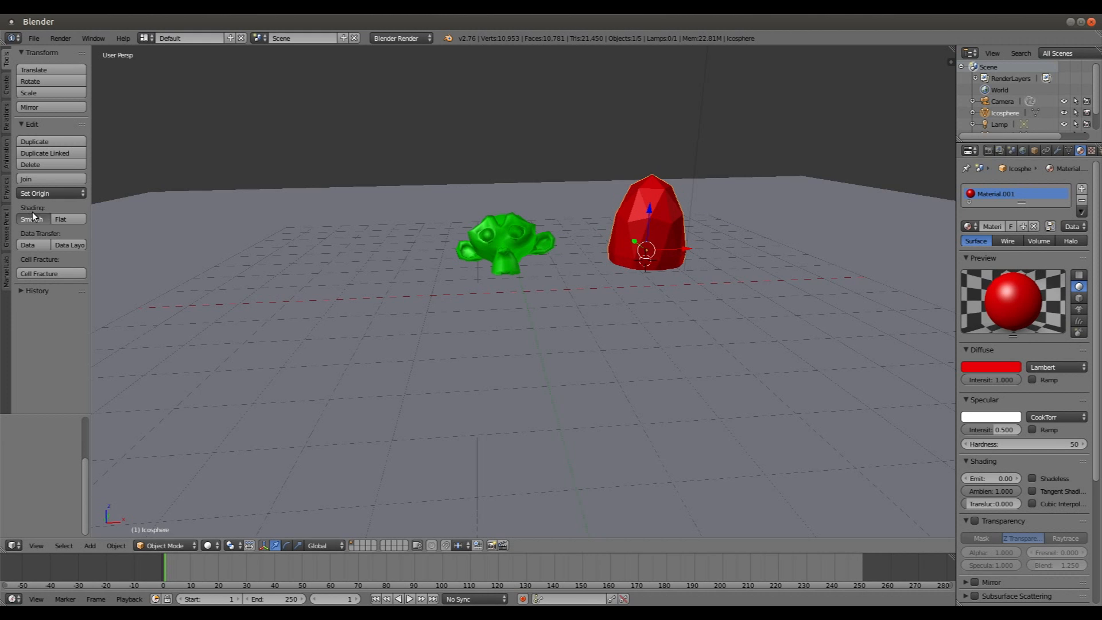
pyautogui.scroll(3, 634, 197)
pyautogui.moveTo(633, 196); pyautogui.dragTo(591, 196, button='middle')
# Give the plane a new material with a light blue diffuse colour and diffuse intensity 1.000.
pyautogui.scroll(-11, 684, 251)
pyautogui.rightClick(517, 387)
pyautogui.click(1009, 226)
pyautogui.click(995, 367)
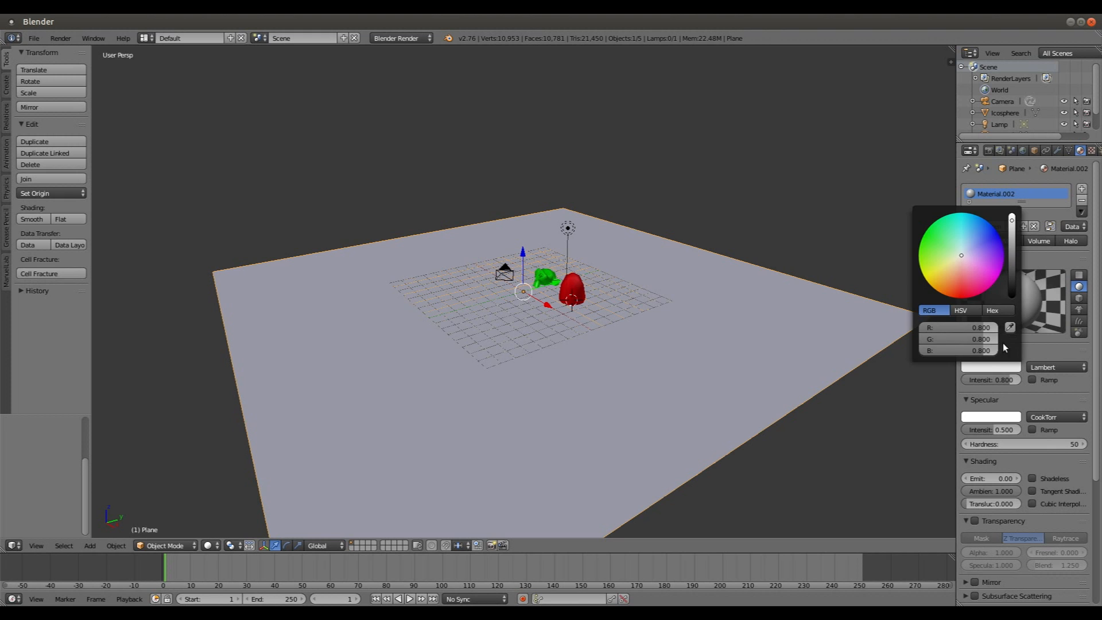
pyautogui.moveTo(958, 257)
pyautogui.mouseDown()
pyautogui.moveTo(998, 234)
pyautogui.moveTo(966, 223)
pyautogui.mouseUp()
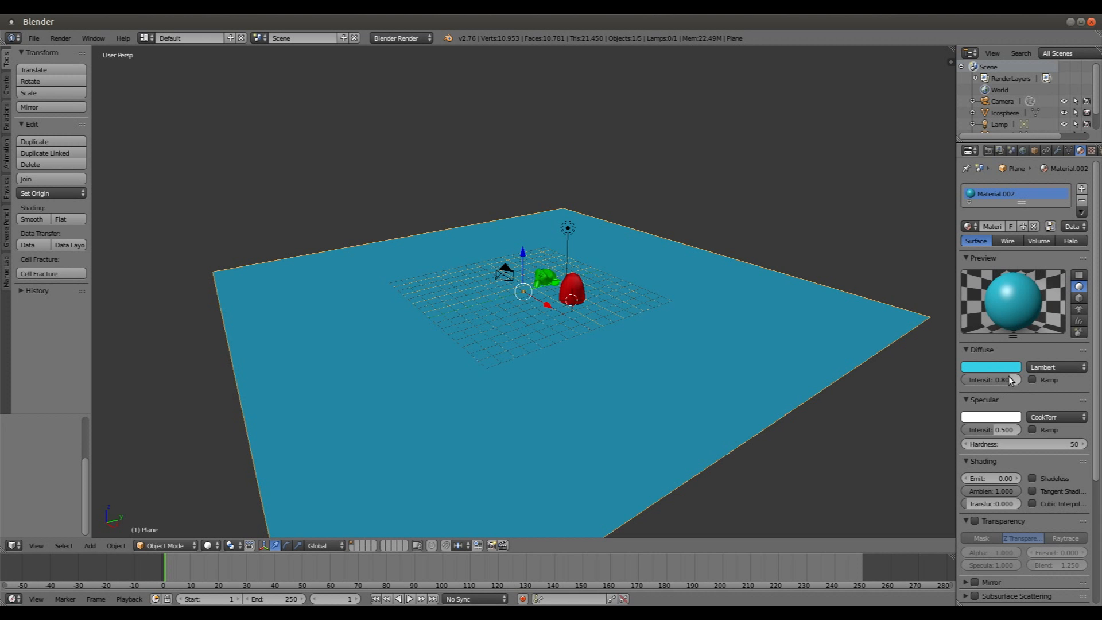
pyautogui.moveTo(1001, 382); pyautogui.dragTo(1035, 382)
pyautogui.moveTo(397, 264); pyautogui.dragTo(535, 217, button='middle')
pyautogui.scroll(5, 465, 292)
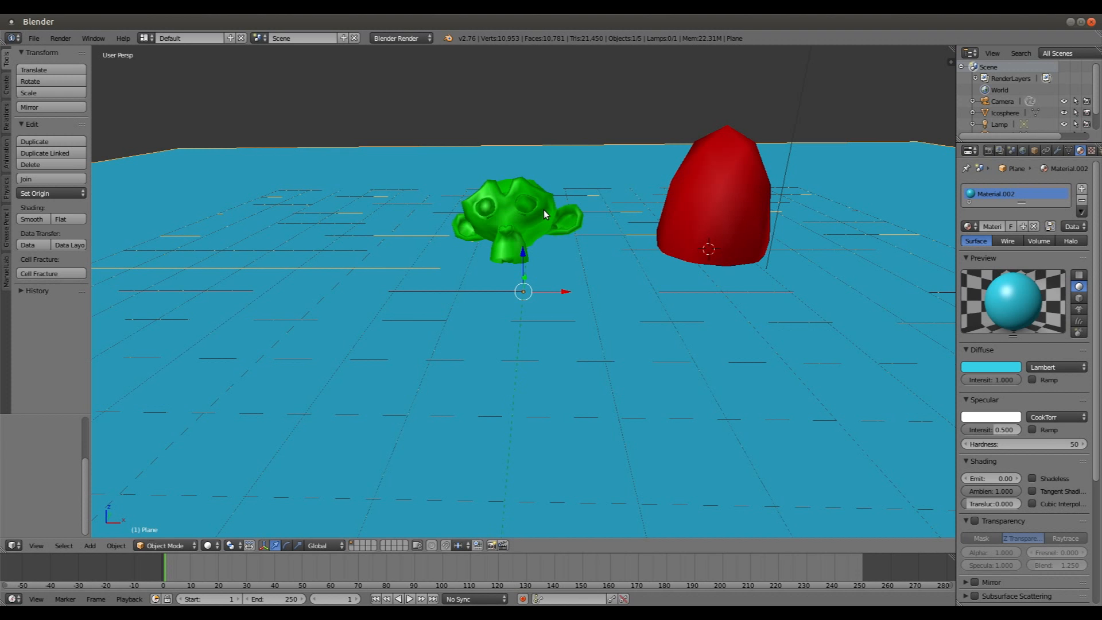
# Begin a Better Collada (.dae) export of the scene and choose the Projects/WaveShaderTutorial folder as its destination.
pyautogui.scroll(-6, 543, 209)
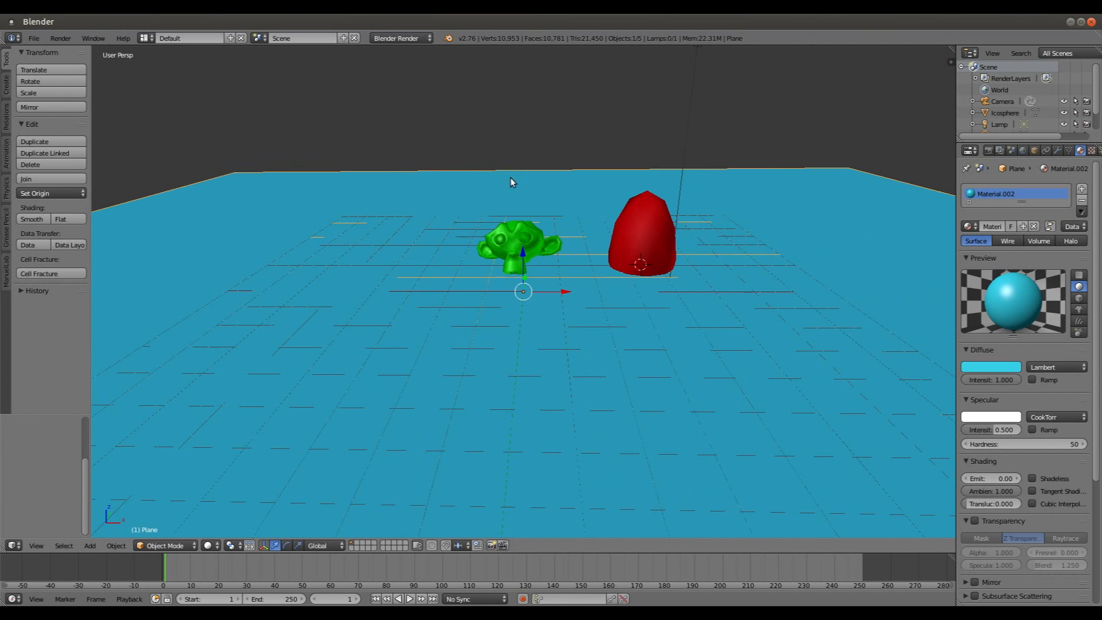
pyautogui.click(34, 38)
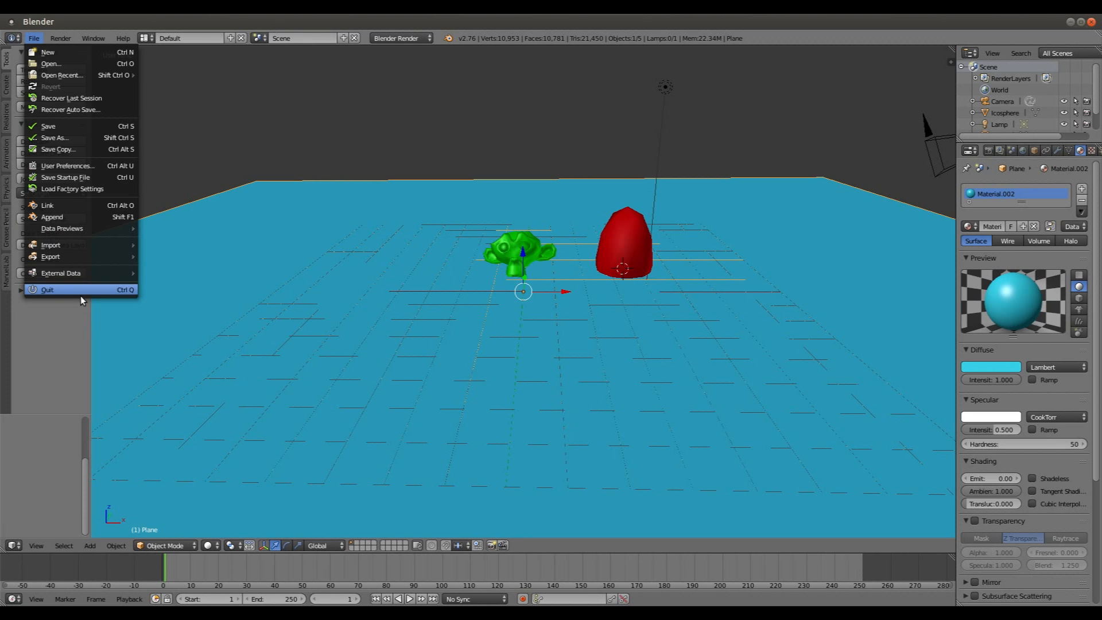
pyautogui.moveTo(71, 257)
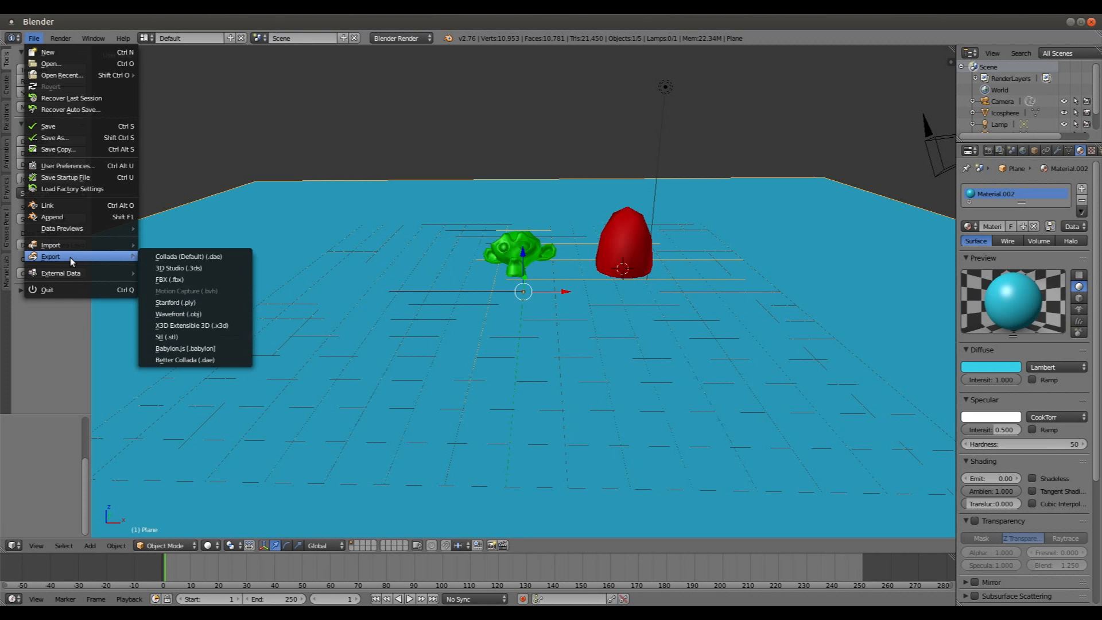
pyautogui.click(186, 360)
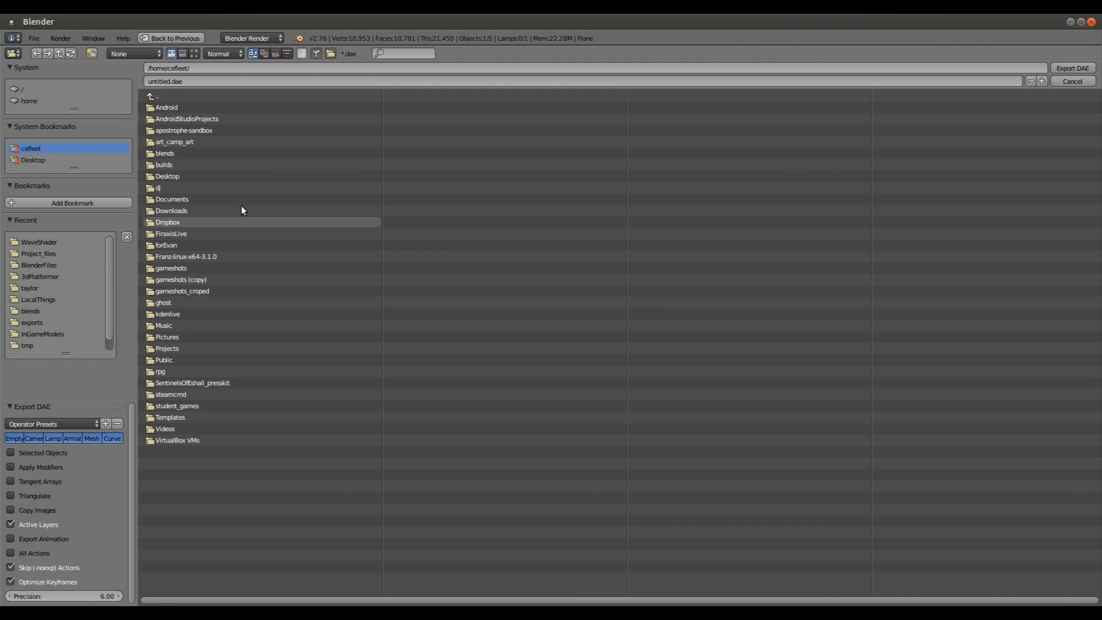
pyautogui.click(170, 347)
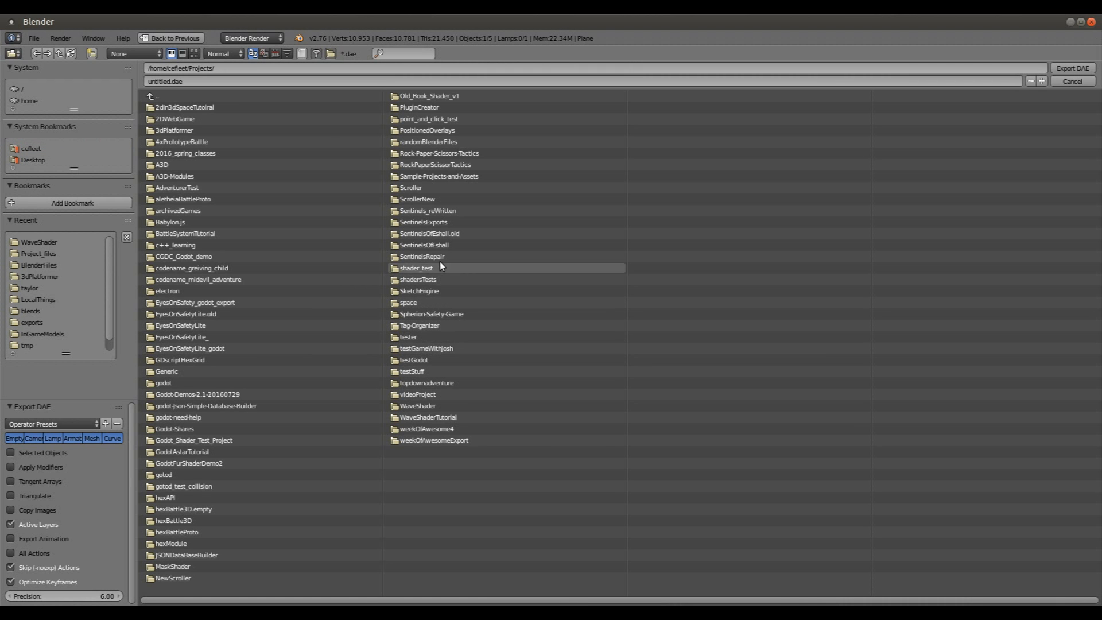
pyautogui.click(440, 418)
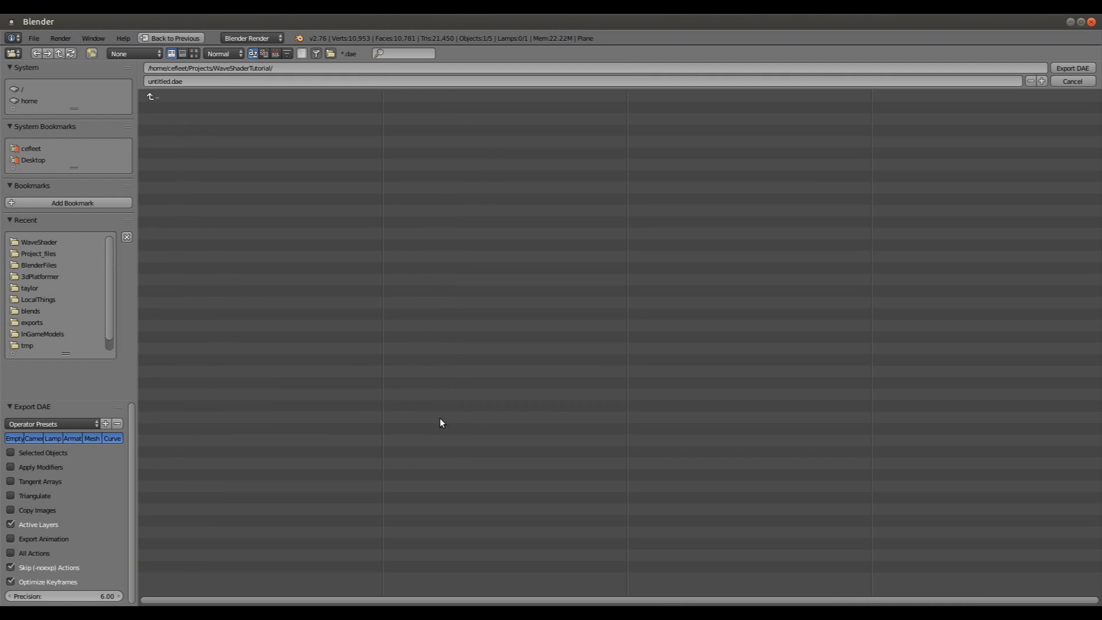
# Name the Collada file scene, toggle the Apply Modifiers option and export the file.
pyautogui.doubleClick(157, 81)
pyautogui.press('BackSpace')
pyautogui.click(11, 469)
pyautogui.click(11, 467)
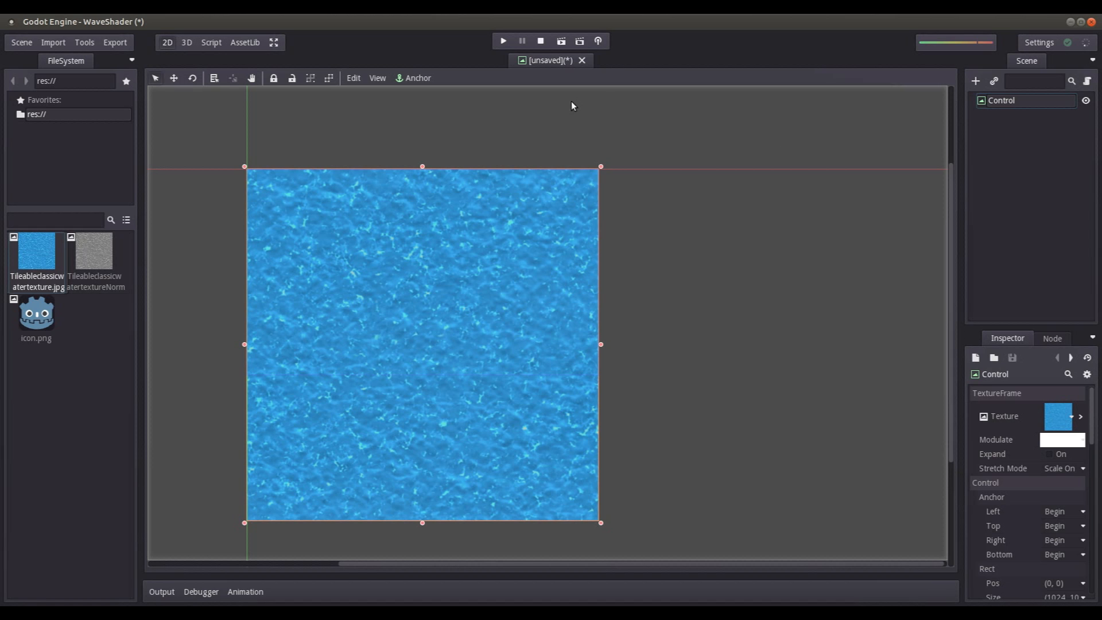
# Switch to Godot and close the unsaved water texture scene, discarding its changes.
pyautogui.click(581, 61)
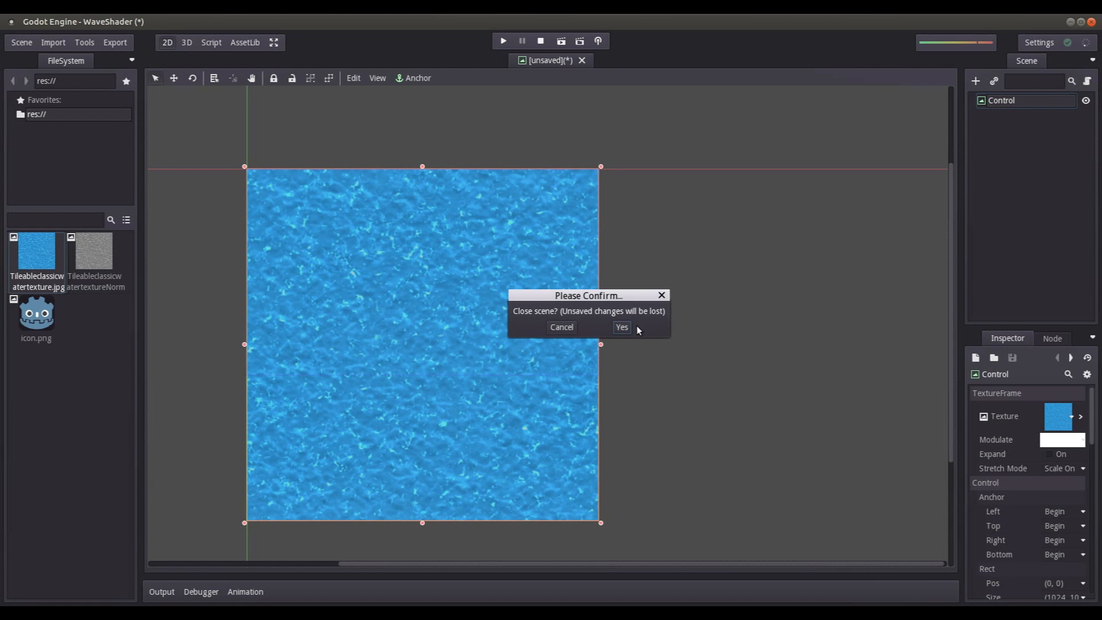
pyautogui.click(623, 329)
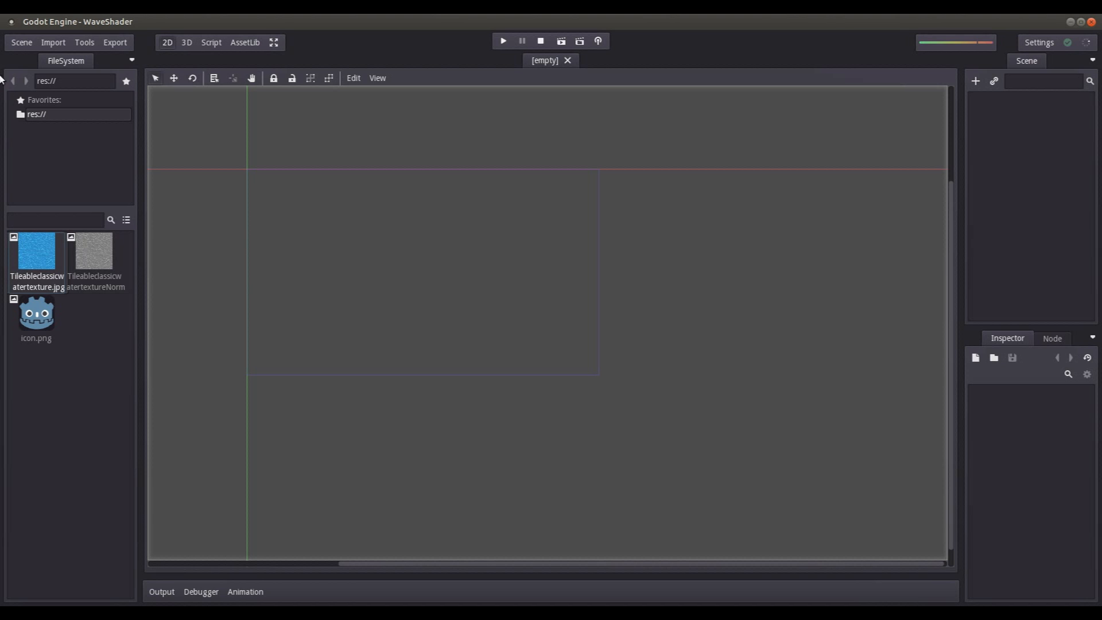
pyautogui.click(18, 44)
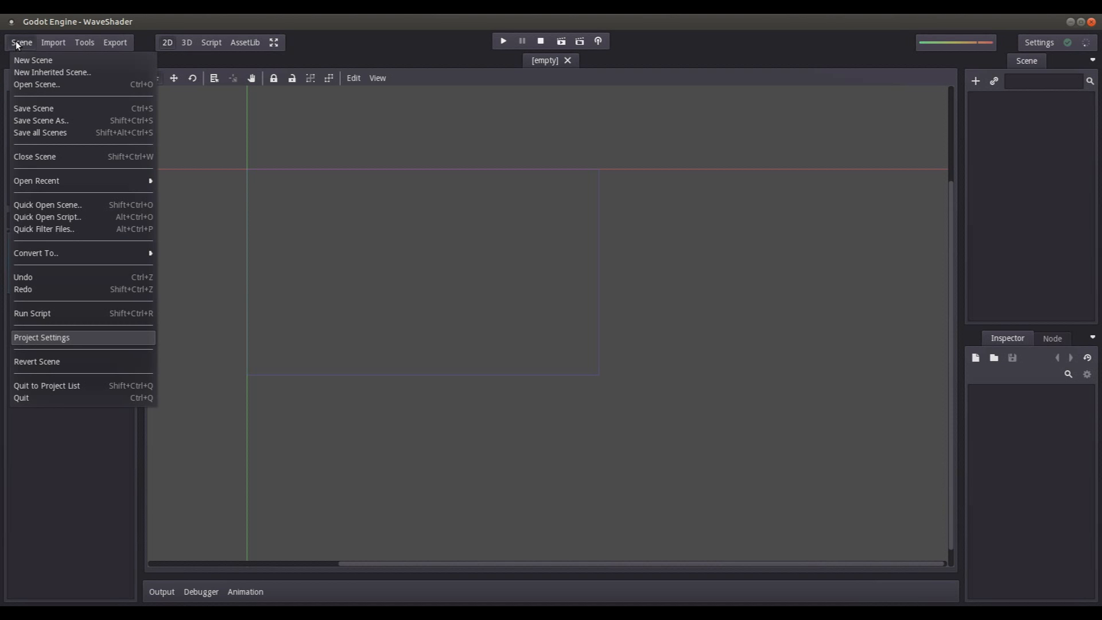
# Set up a 3D scene import with the exported Collada file from WaveShaderTutorial as source and res:// as target path.
pyautogui.click(48, 41)
pyautogui.click(54, 72)
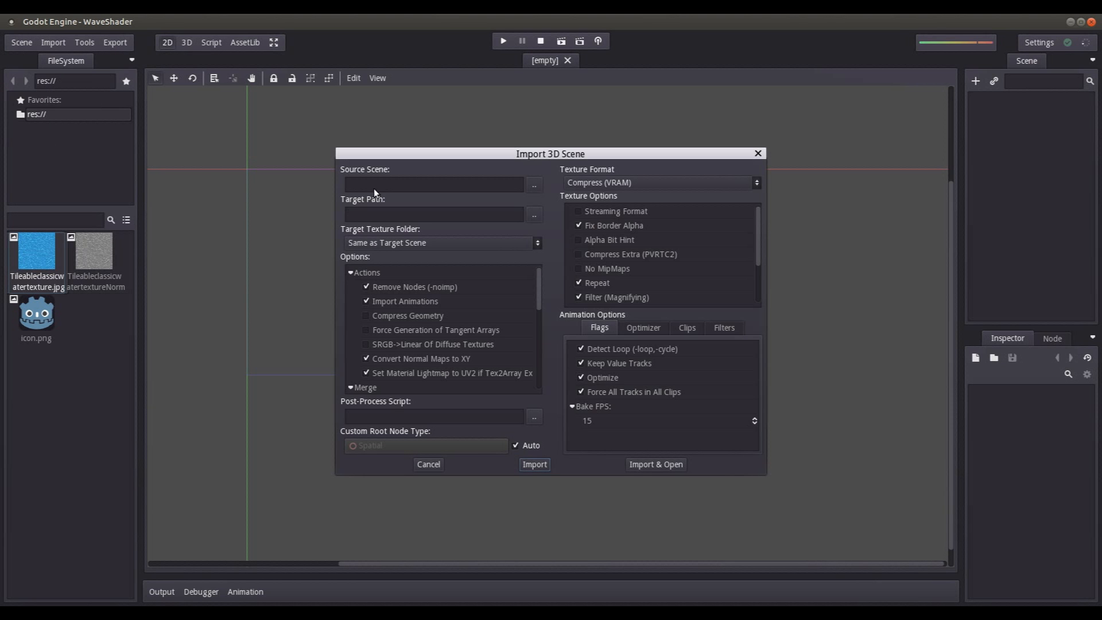
pyautogui.click(534, 184)
pyautogui.doubleClick(314, 181)
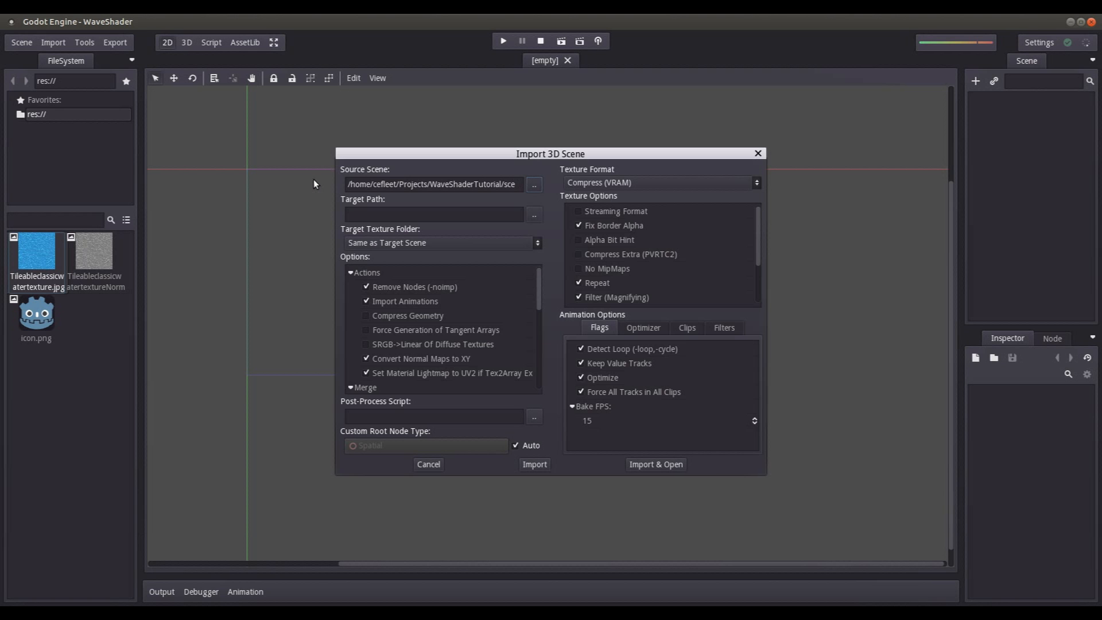
pyautogui.click(534, 215)
pyautogui.doubleClick(161, 116)
pyautogui.moveTo(538, 283); pyautogui.dragTo(543, 357)
pyautogui.moveTo(541, 370); pyautogui.dragTo(535, 260)
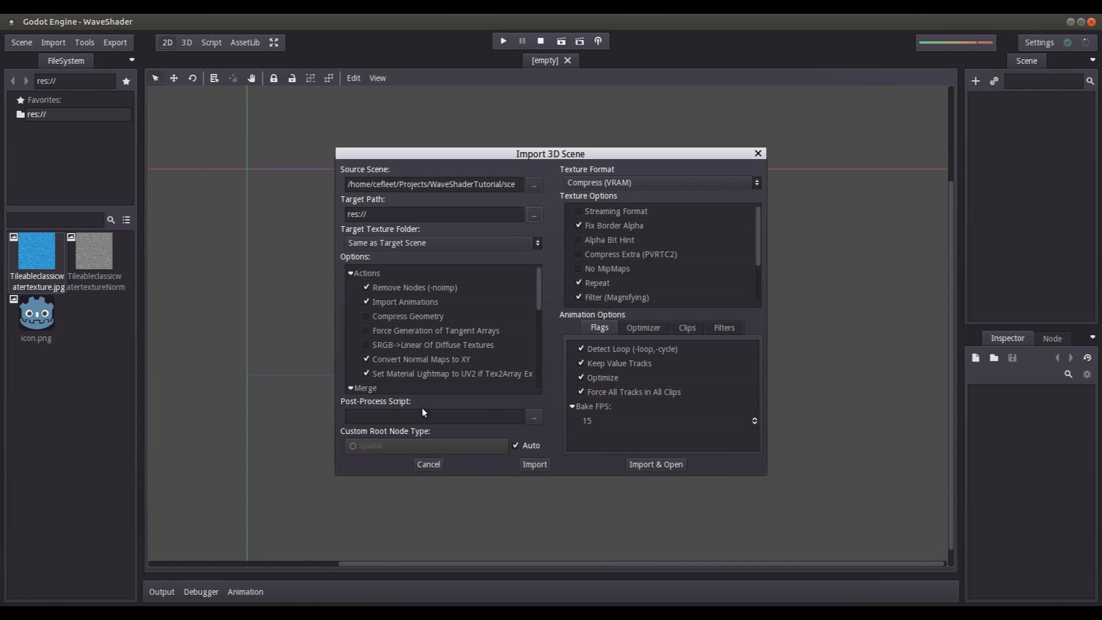
pyautogui.click(511, 447)
pyautogui.click(474, 450)
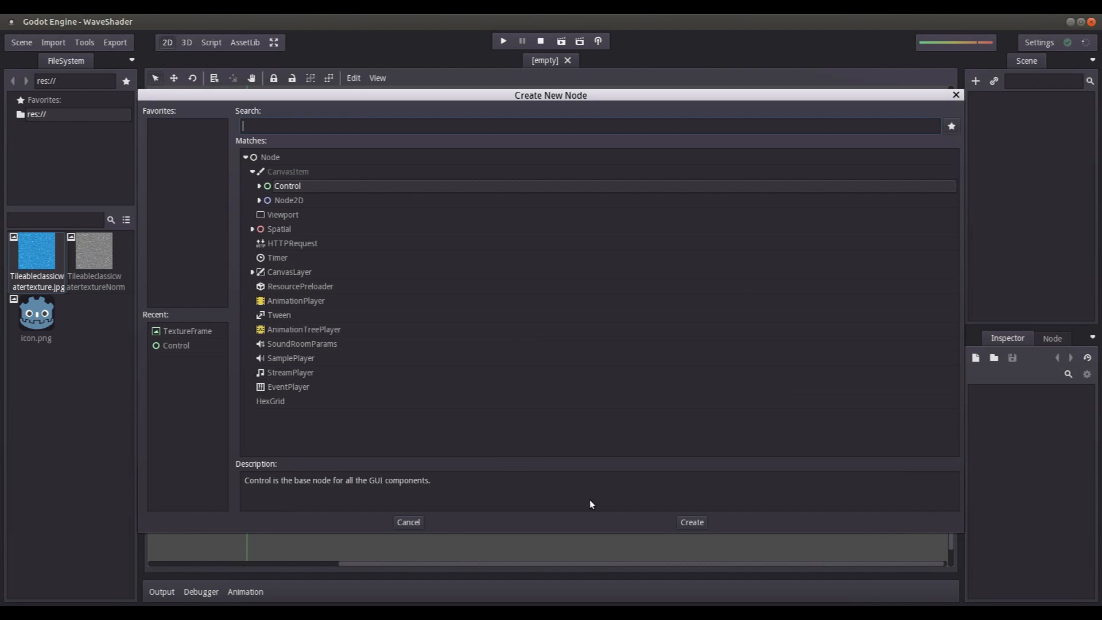
pyautogui.click(409, 522)
pyautogui.click(515, 447)
# Look over the remaining import options and import the 3D scene into the project.
pyautogui.scroll(-10, 490, 371)
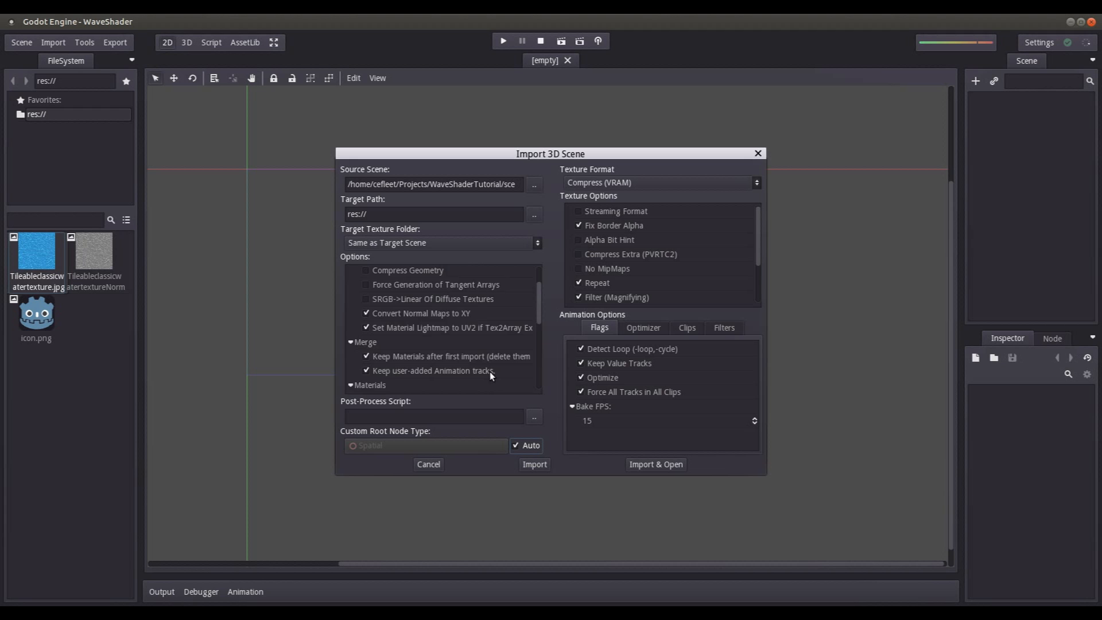
pyautogui.scroll(10, 502, 363)
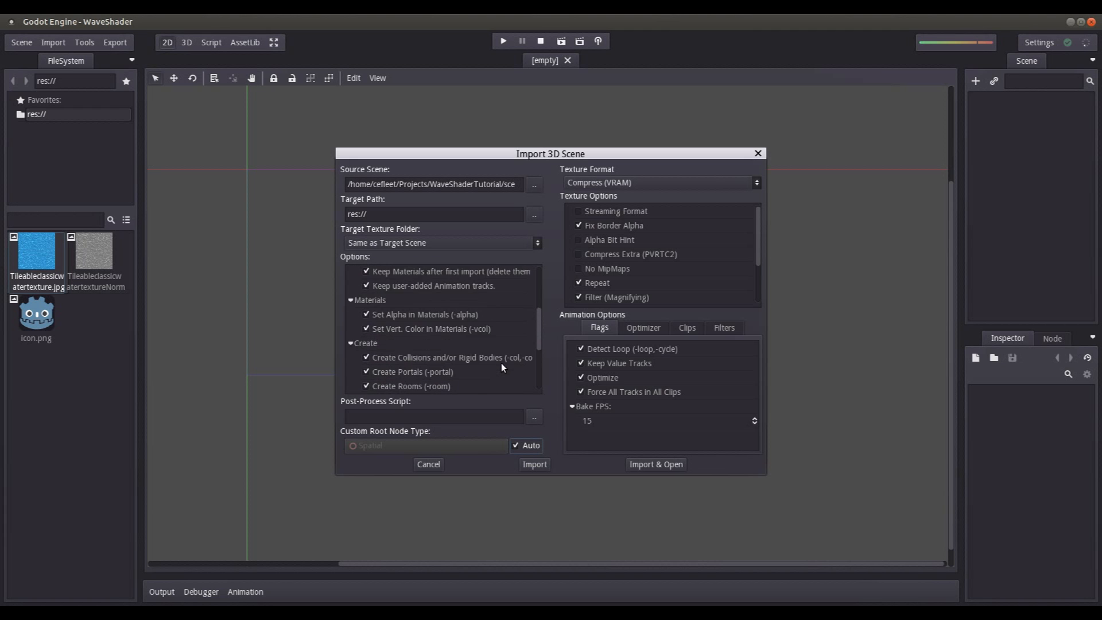
pyautogui.click(536, 467)
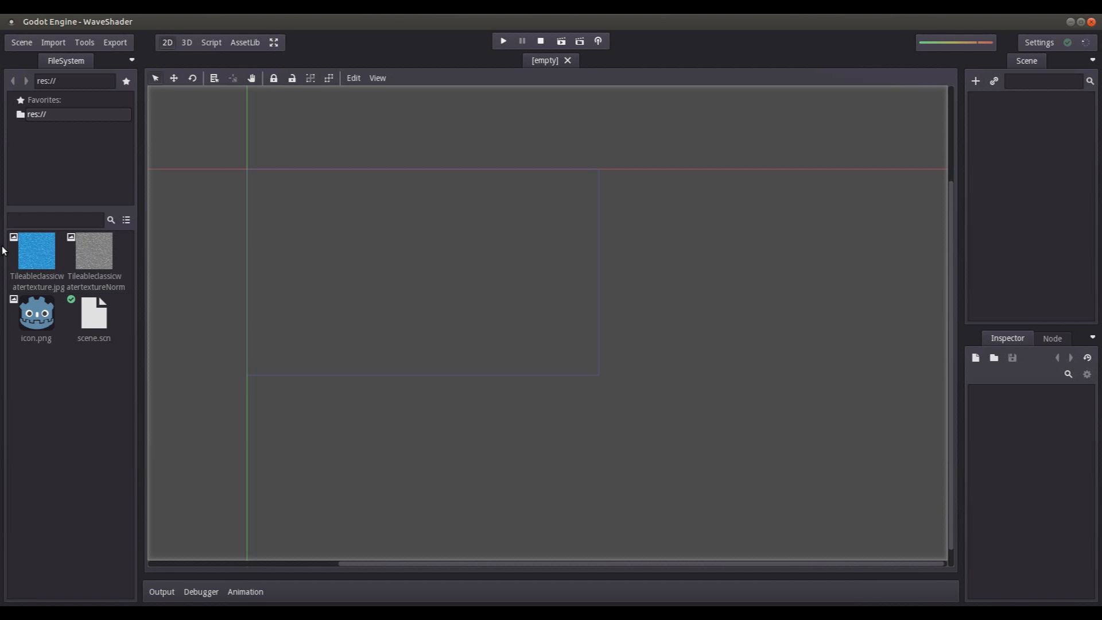
# Open the imported scene.scn from the project files and view the whole water plane.
pyautogui.doubleClick(87, 315)
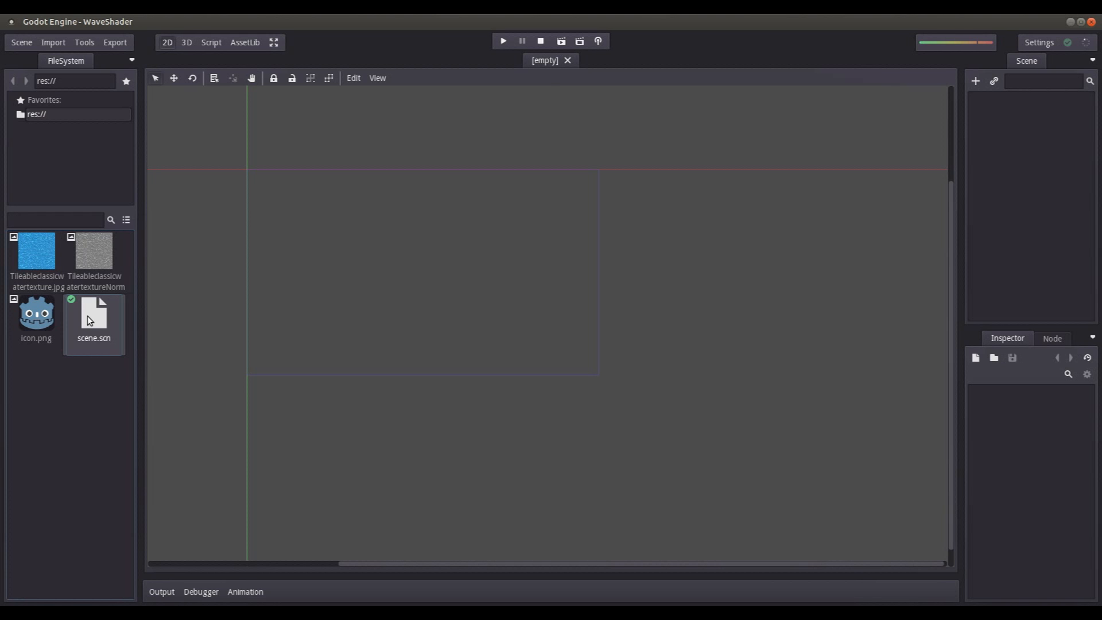
pyautogui.scroll(-3, 529, 277)
pyautogui.moveTo(506, 280)
pyautogui.mouseDown(button='middle')
pyautogui.moveTo(511, 301)
pyautogui.moveTo(458, 299)
pyautogui.moveTo(489, 302)
pyautogui.moveTo(517, 287)
pyautogui.mouseUp(button='middle')
pyautogui.scroll(-10, 502, 302)
pyautogui.scroll(-3, 459, 304)
# Save scene.scn and test-run the project, closing the game window when done.
pyautogui.hotkey('ctrl', 's')
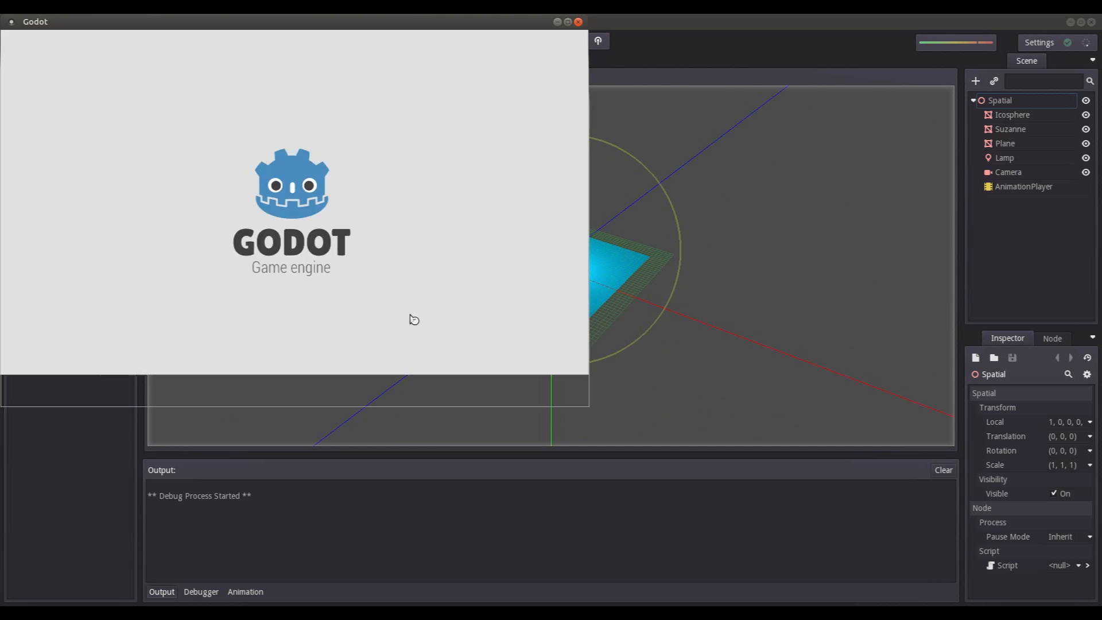
pyautogui.click(578, 22)
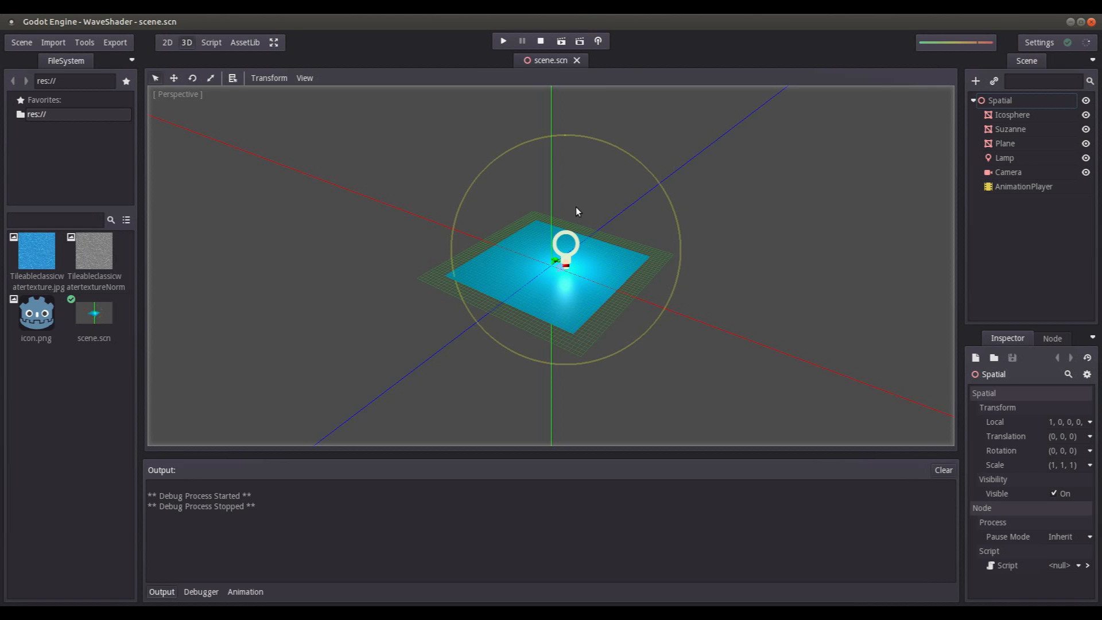
# Select the Plane mesh node in the imported scene to access its mesh and material properties.
pyautogui.moveTo(407, 317); pyautogui.dragTo(430, 322, button='middle')
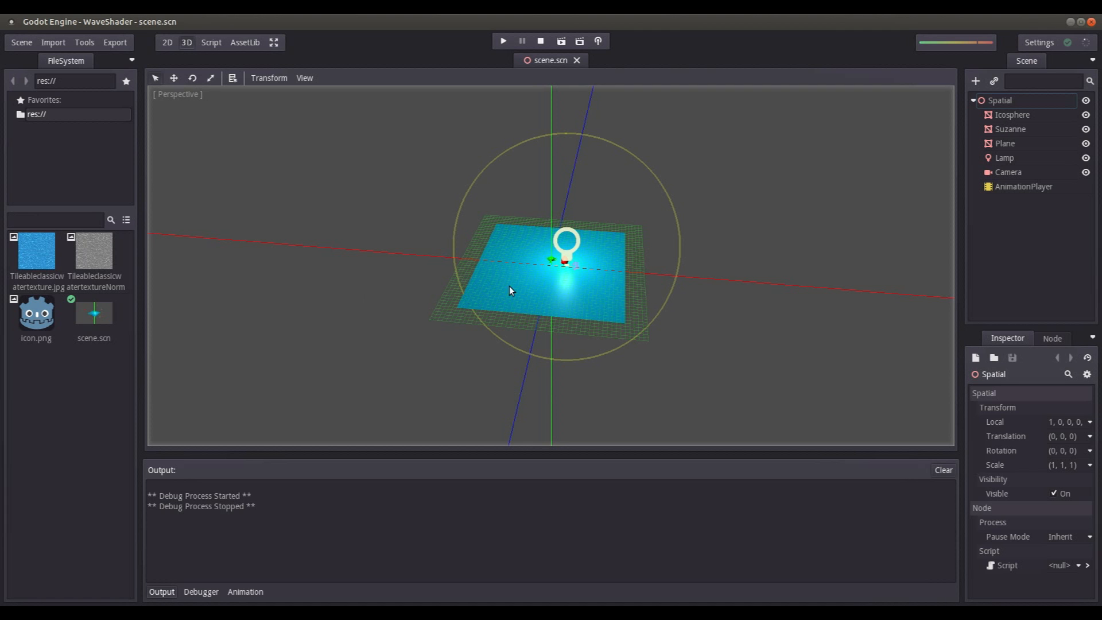
pyautogui.scroll(6, 522, 267)
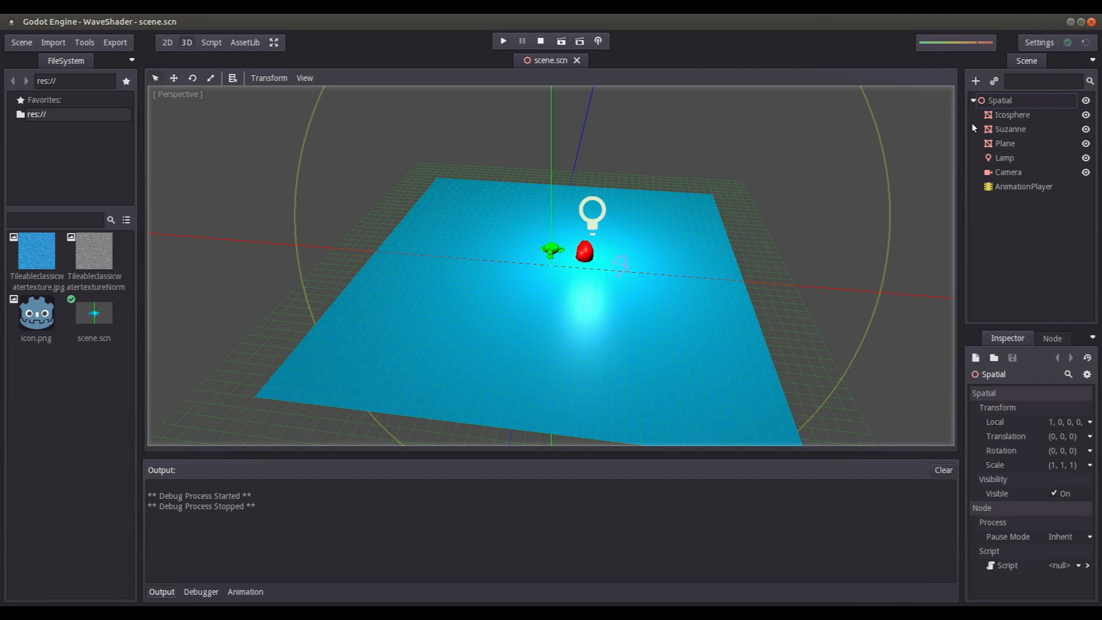
pyautogui.click(1009, 142)
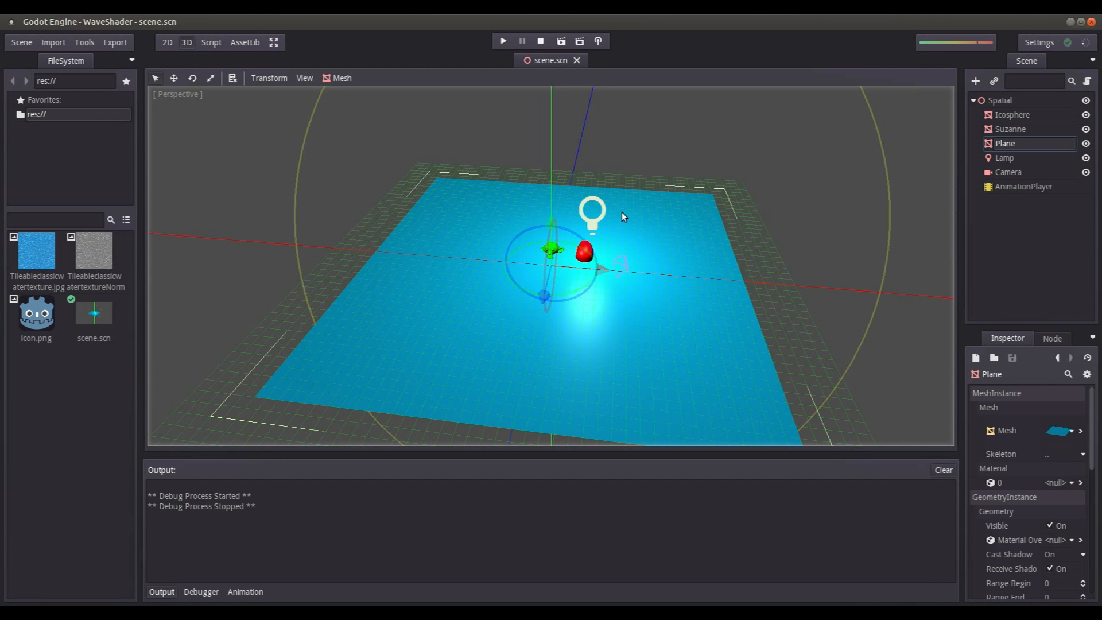